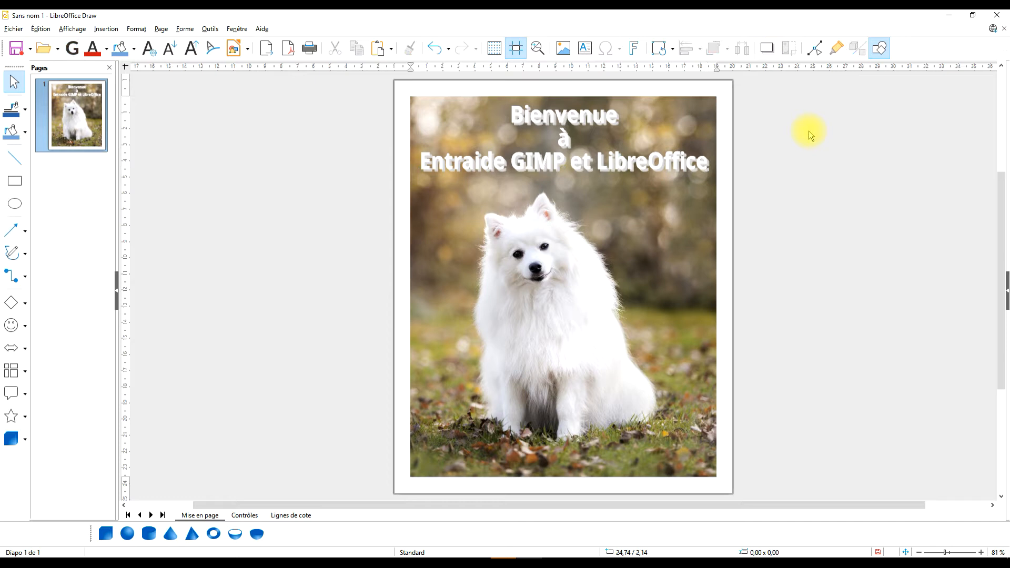
Examine the finished welcome poster in the drawing and its exported version, bienvenue.jpg, in Photos
{"action": "left_click", "coordinate": [595, 247]}
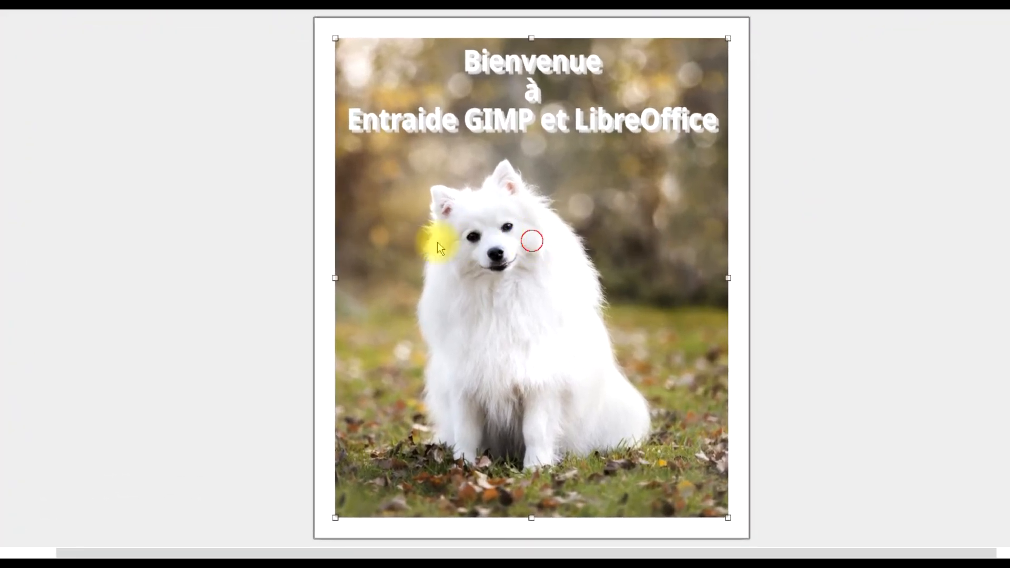
{"action": "left_click", "coordinate": [852, 146]}
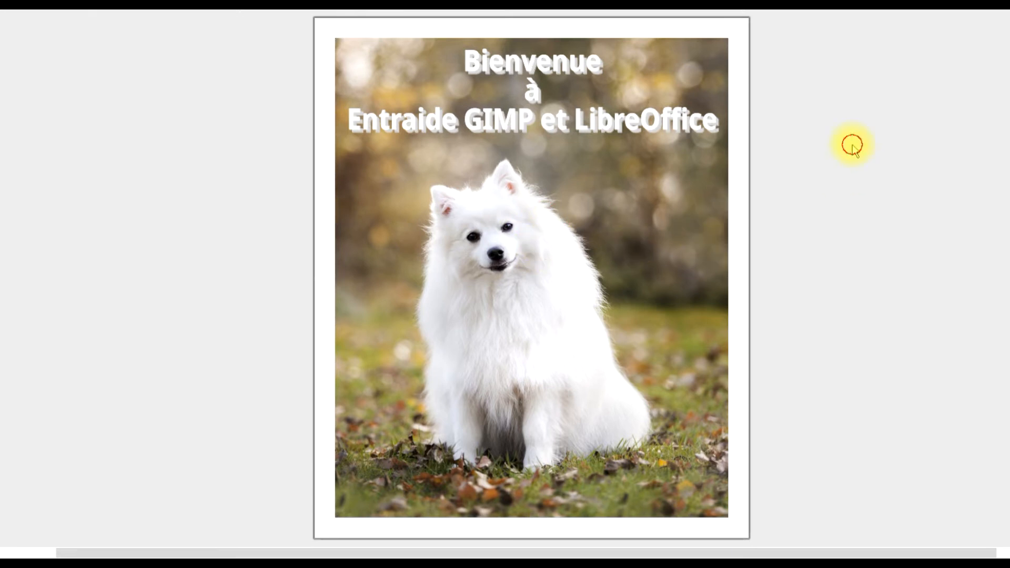
{"action": "left_click", "coordinate": [647, 123]}
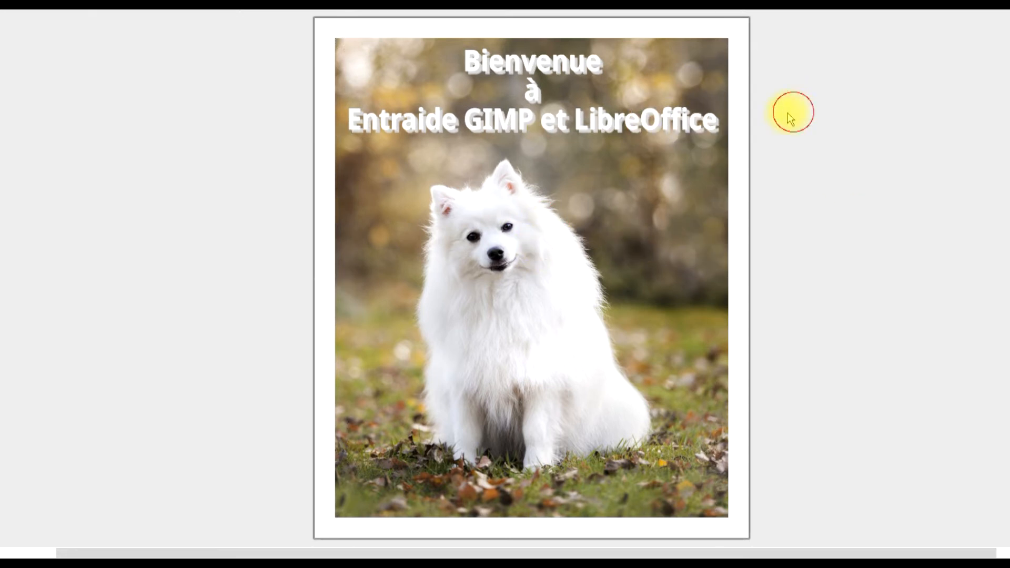
{"action": "left_click", "coordinate": [673, 233]}
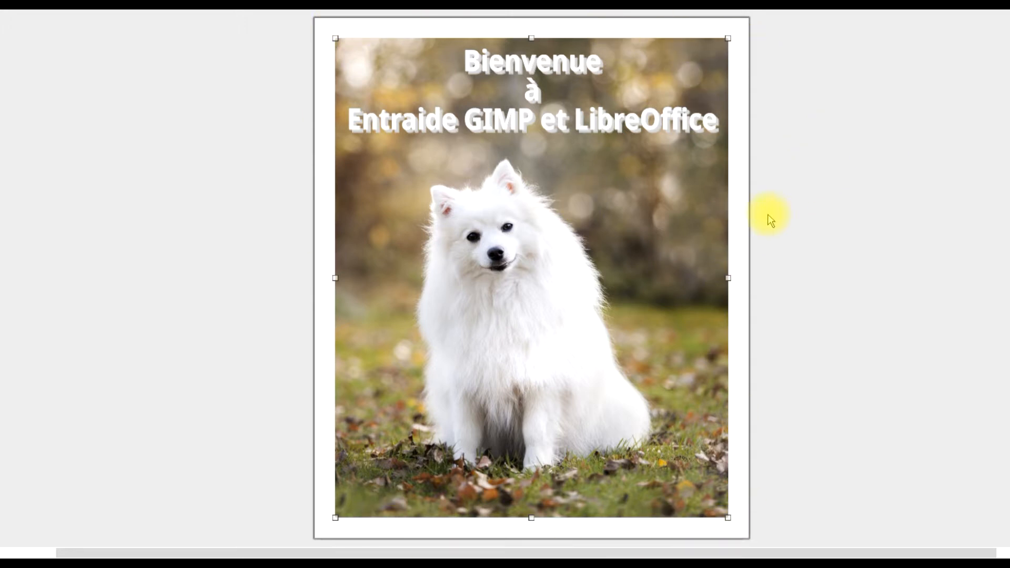
{"action": "left_click", "coordinate": [810, 173]}
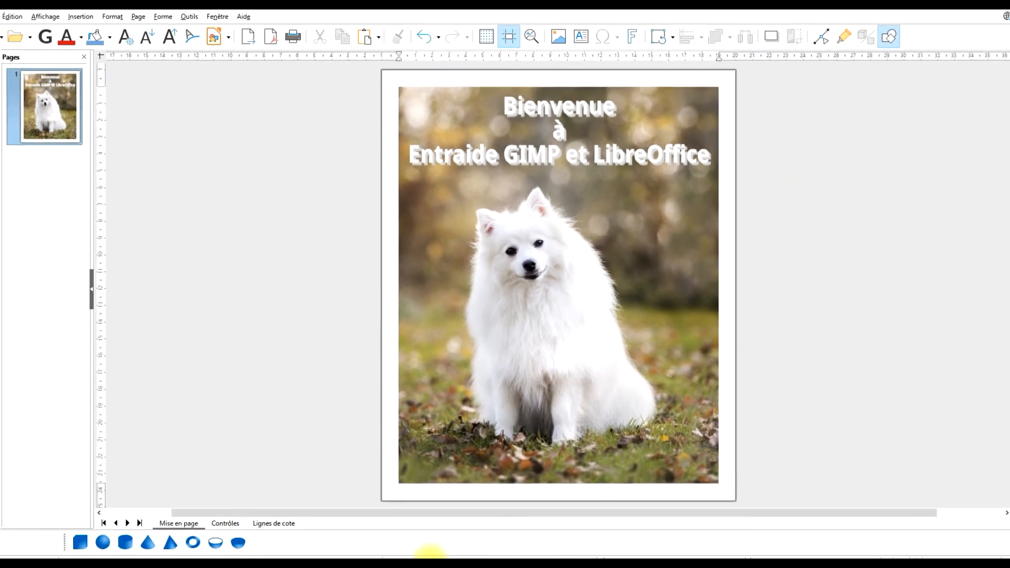
{"action": "left_click", "coordinate": [554, 557]}
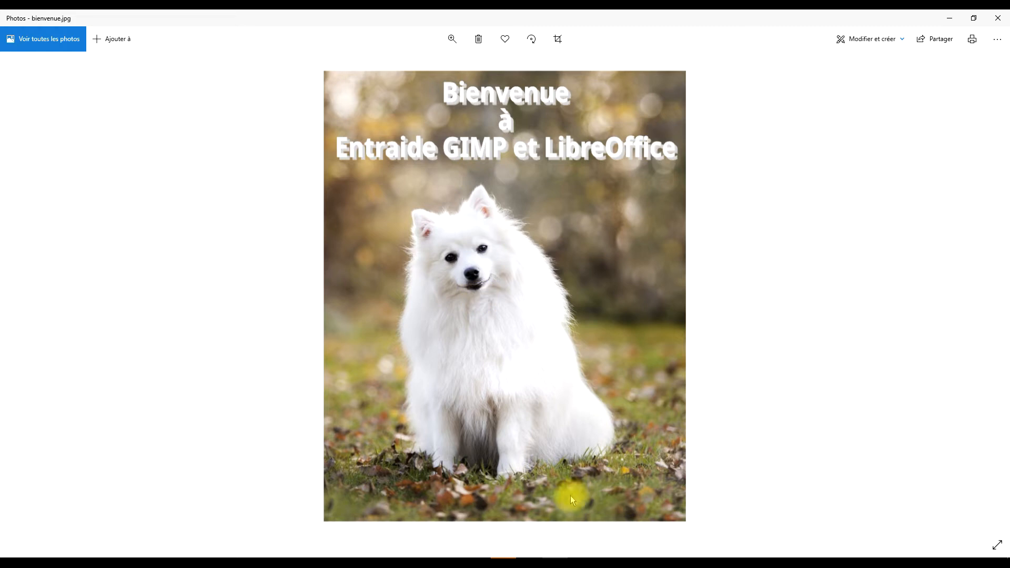
{"action": "left_click", "coordinate": [528, 557]}
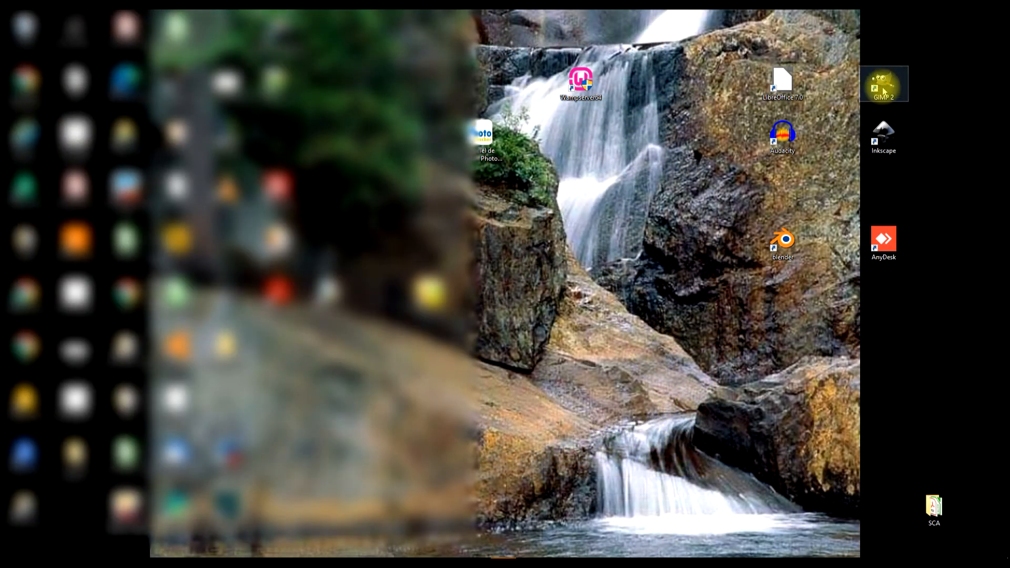
Start LibreOffice, create a new Draw drawing and insert the image dog-5723334_1920 into it
{"action": "double_click", "coordinate": [784, 82]}
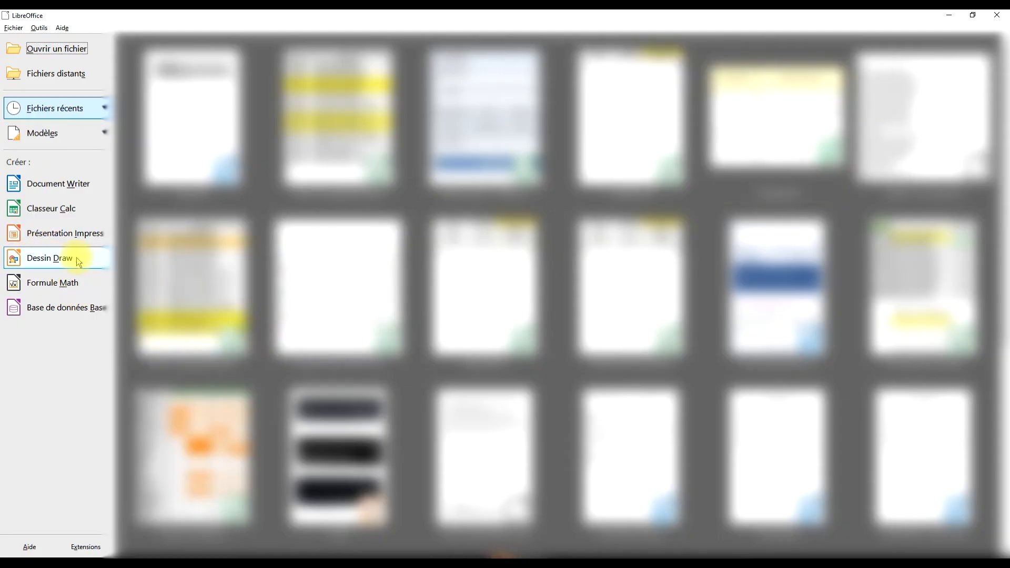
{"action": "left_click", "coordinate": [77, 257]}
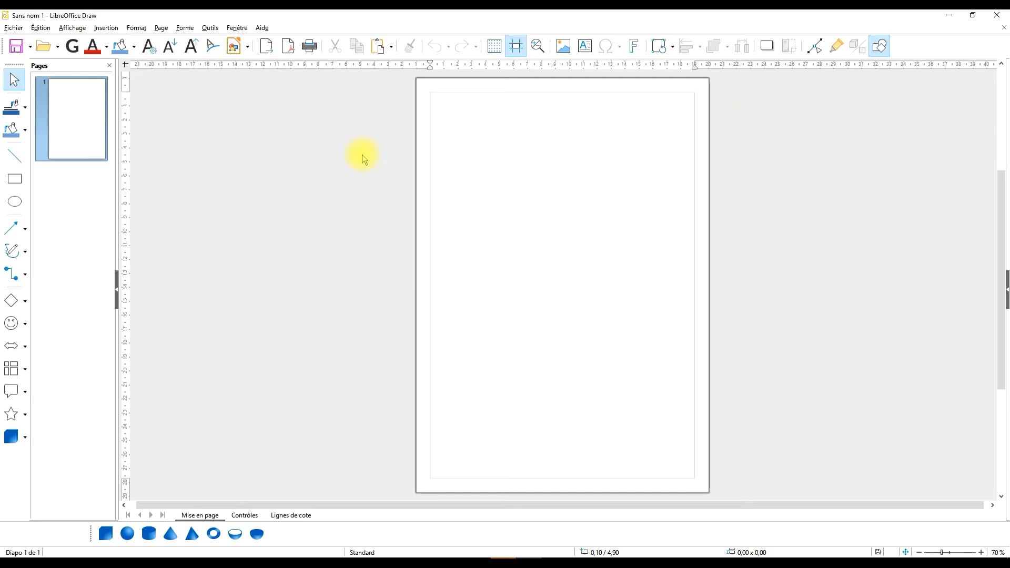
{"action": "left_click", "coordinate": [107, 29]}
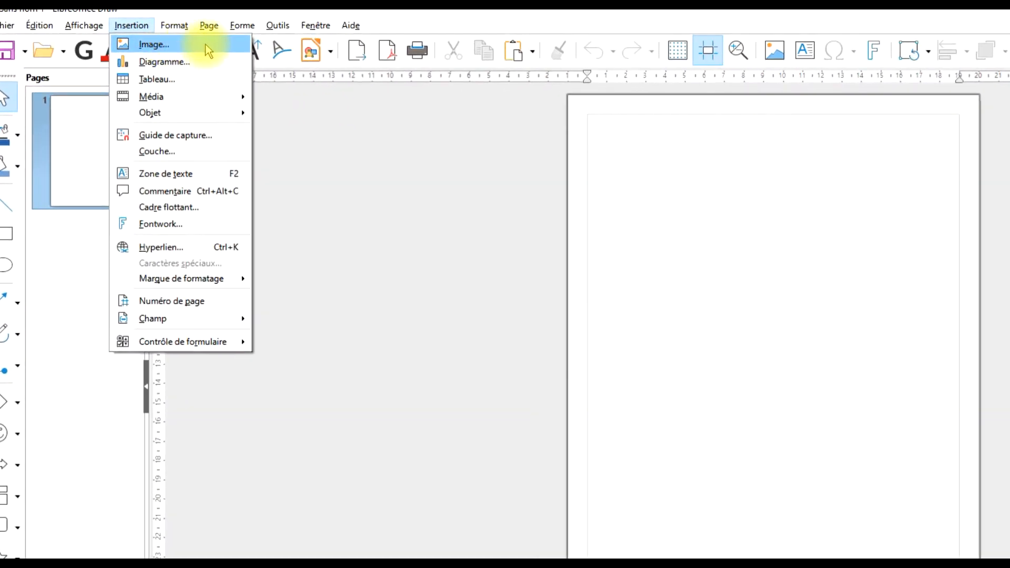
{"action": "left_click", "coordinate": [206, 44]}
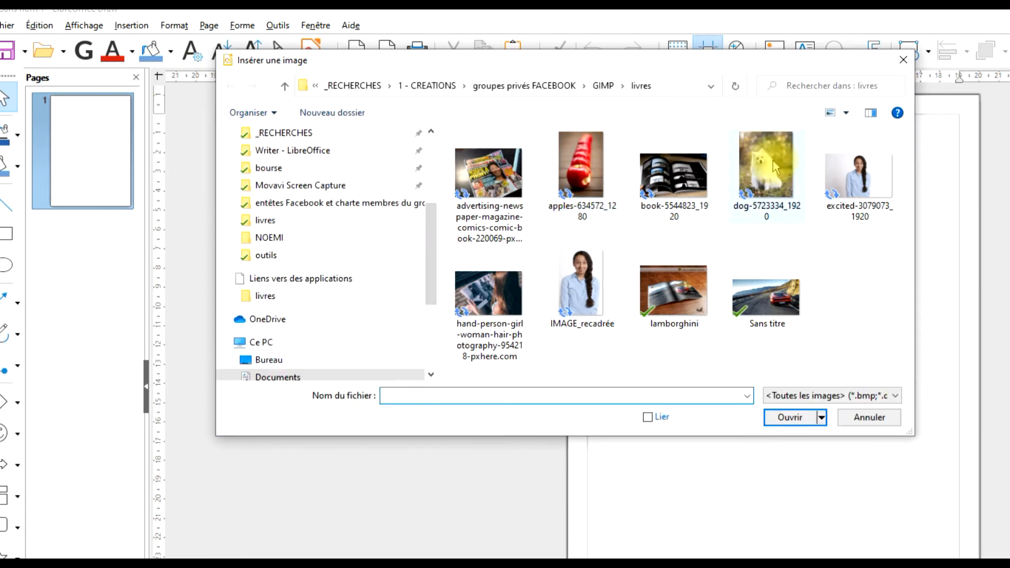
{"action": "left_click", "coordinate": [771, 160]}
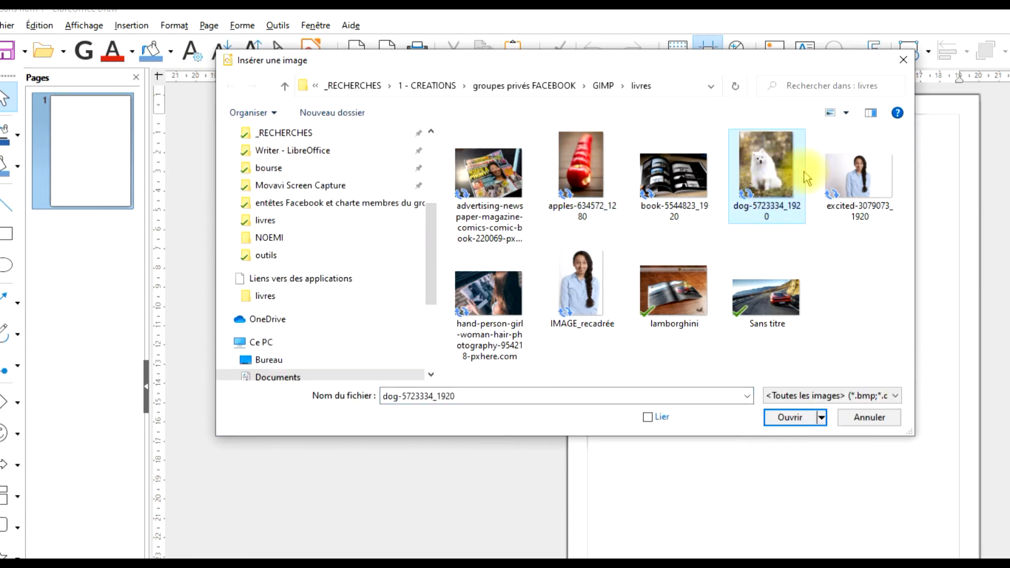
{"action": "left_click", "coordinate": [796, 418]}
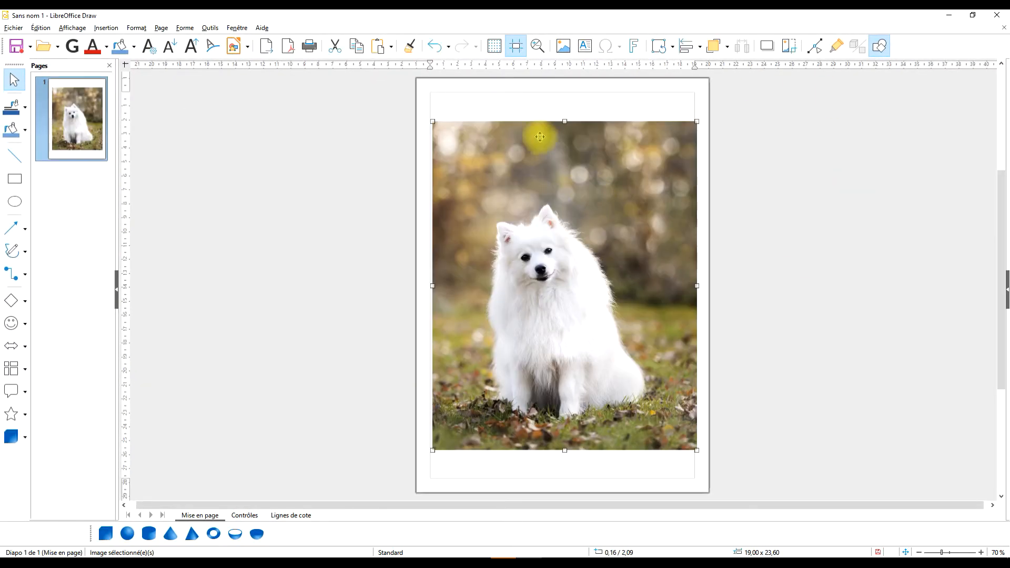
Align the dog image to the top of the page and centre it horizontally
{"action": "right_click", "coordinate": [546, 155]}
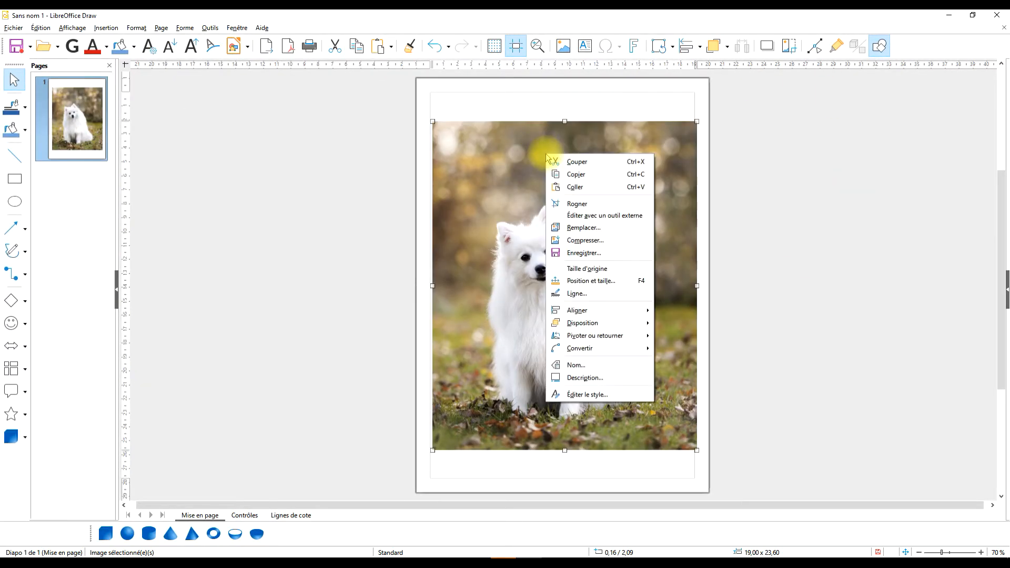
{"action": "mouse_move", "coordinate": [626, 310]}
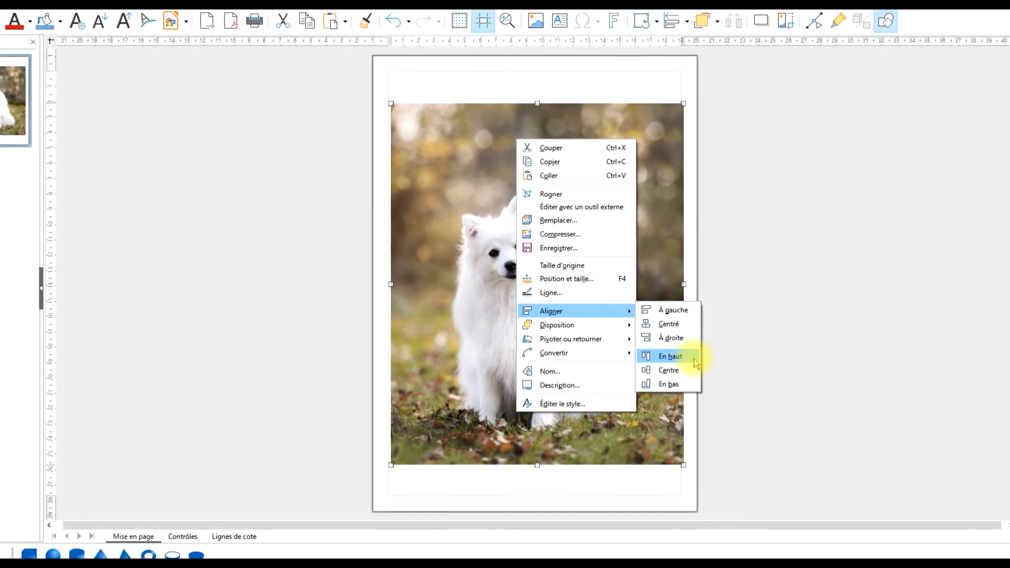
{"action": "left_click", "coordinate": [690, 354]}
{"action": "right_click", "coordinate": [546, 120]}
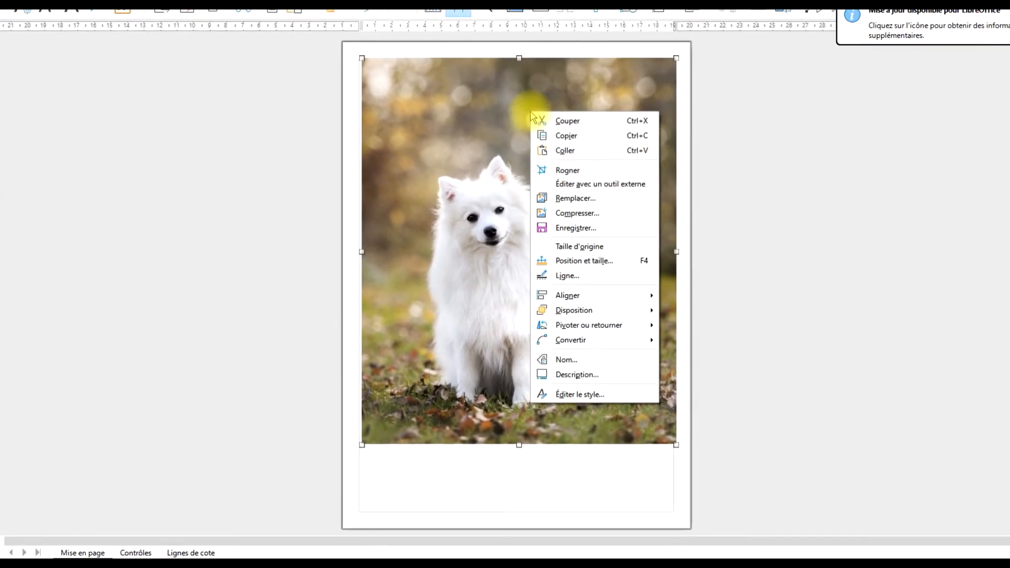
{"action": "mouse_move", "coordinate": [616, 295]}
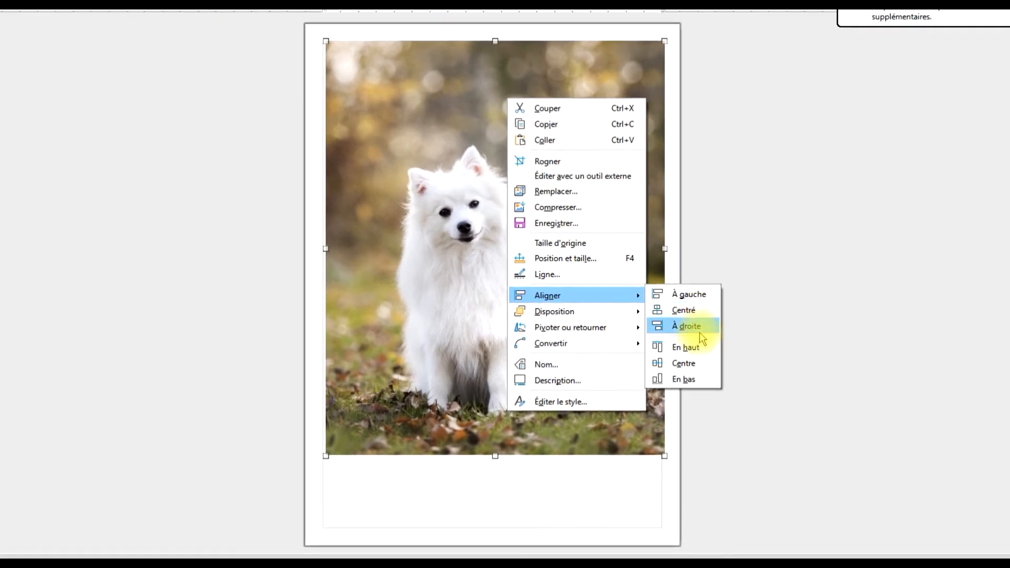
{"action": "left_click", "coordinate": [700, 310]}
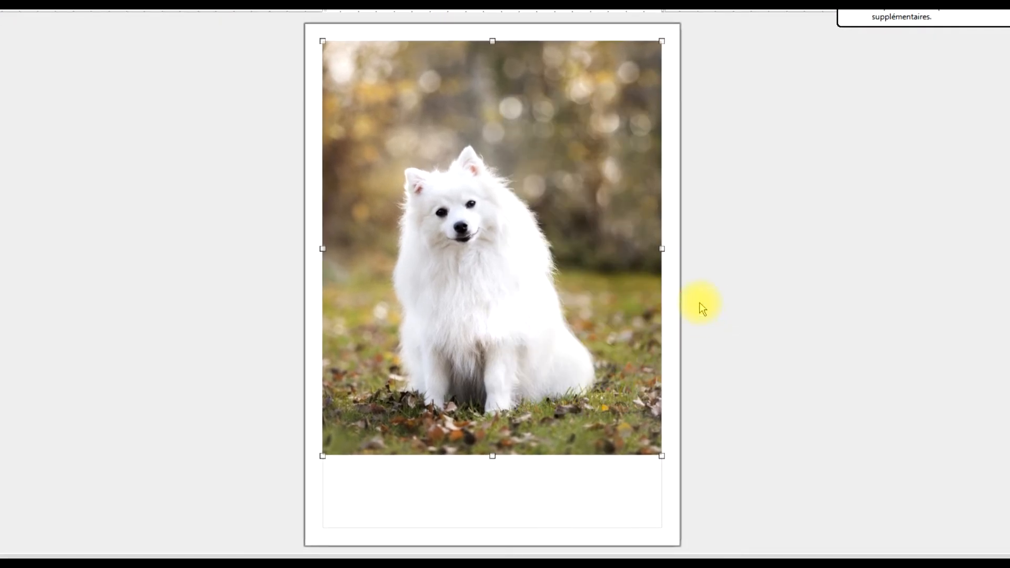
Protect the dog image's position in its Position and Size settings, then deselect the image
{"action": "right_click", "coordinate": [455, 104]}
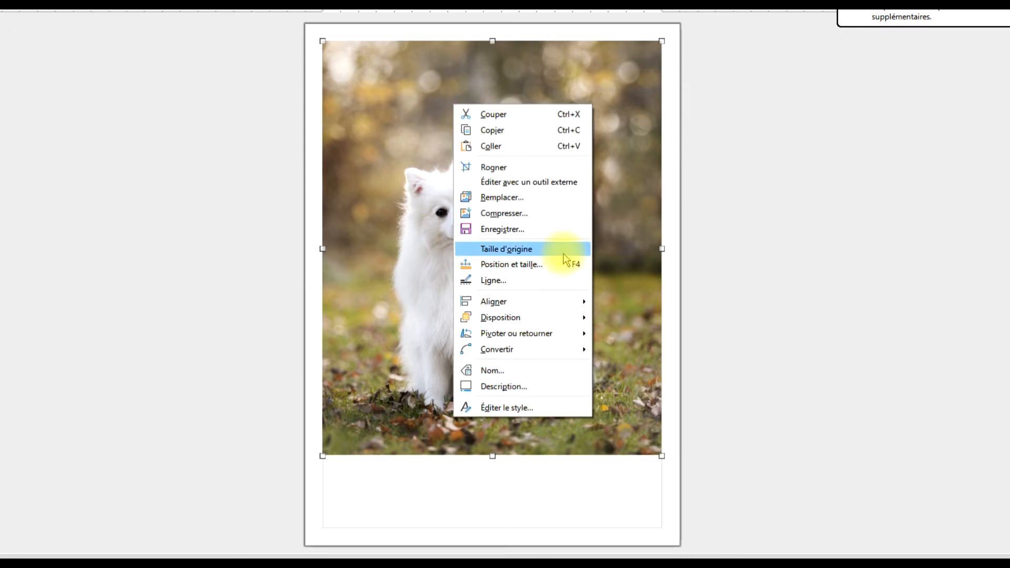
{"action": "left_click", "coordinate": [545, 263]}
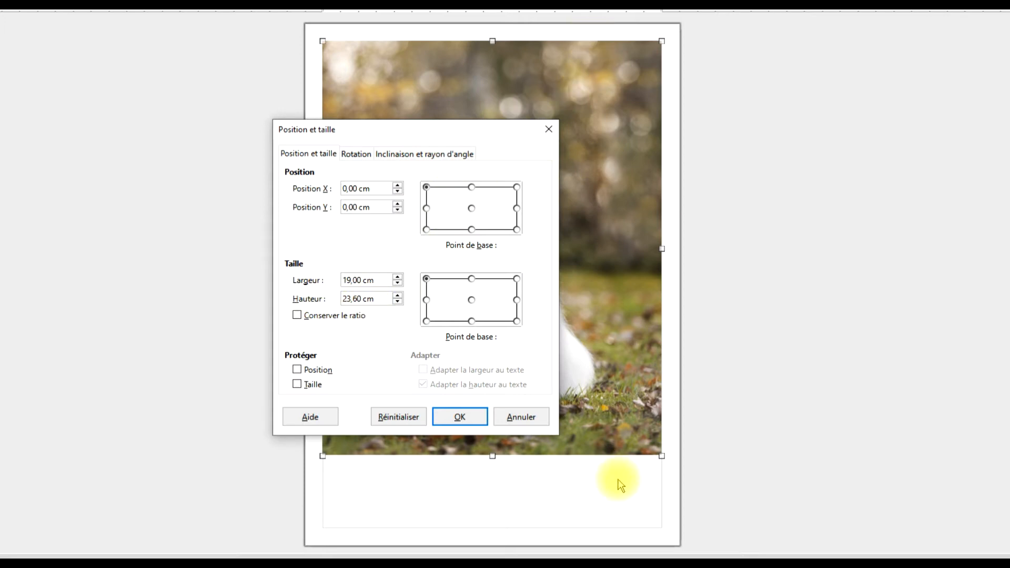
{"action": "left_click", "coordinate": [322, 372]}
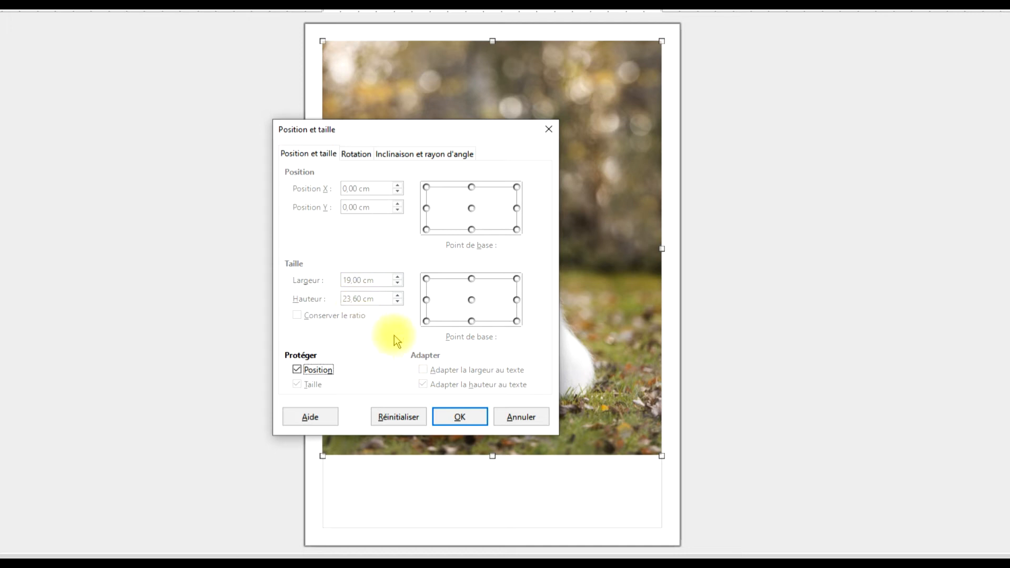
{"action": "left_click", "coordinate": [458, 418]}
{"action": "left_click", "coordinate": [700, 191]}
Set the page height to 25,6 cm in the page properties
{"action": "right_click", "coordinate": [457, 479]}
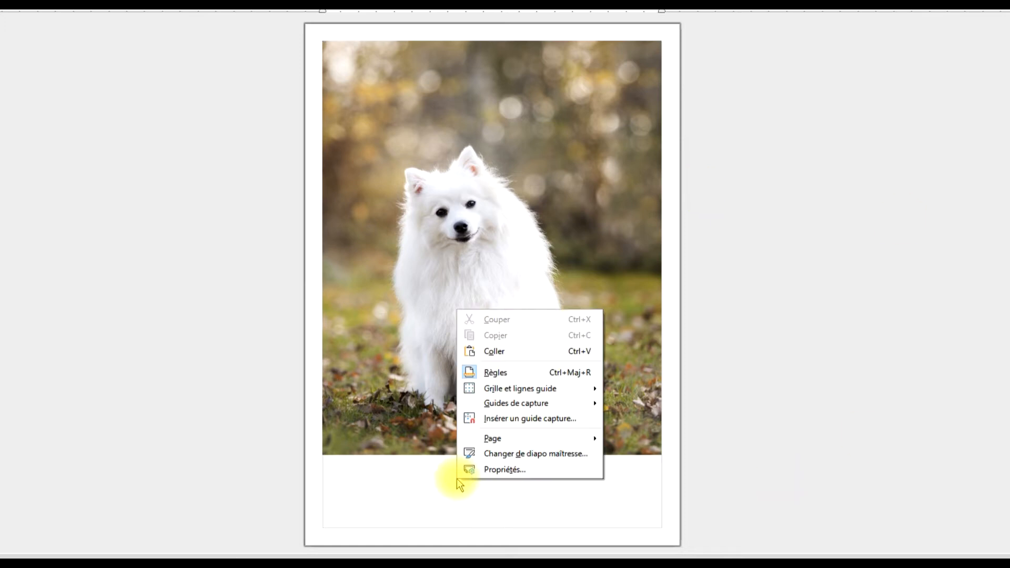
{"action": "left_click", "coordinate": [517, 469]}
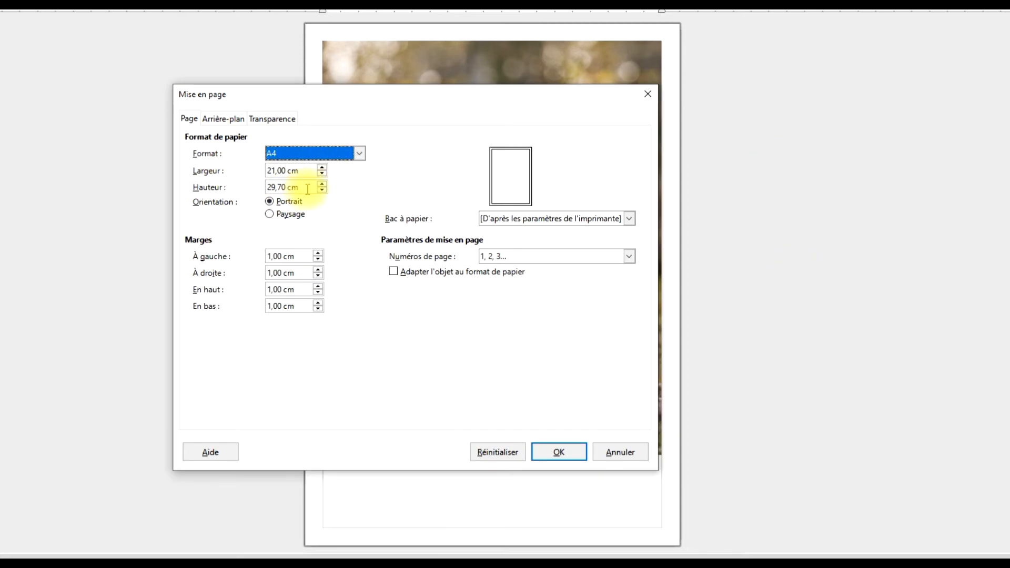
{"action": "left_click", "coordinate": [308, 187]}
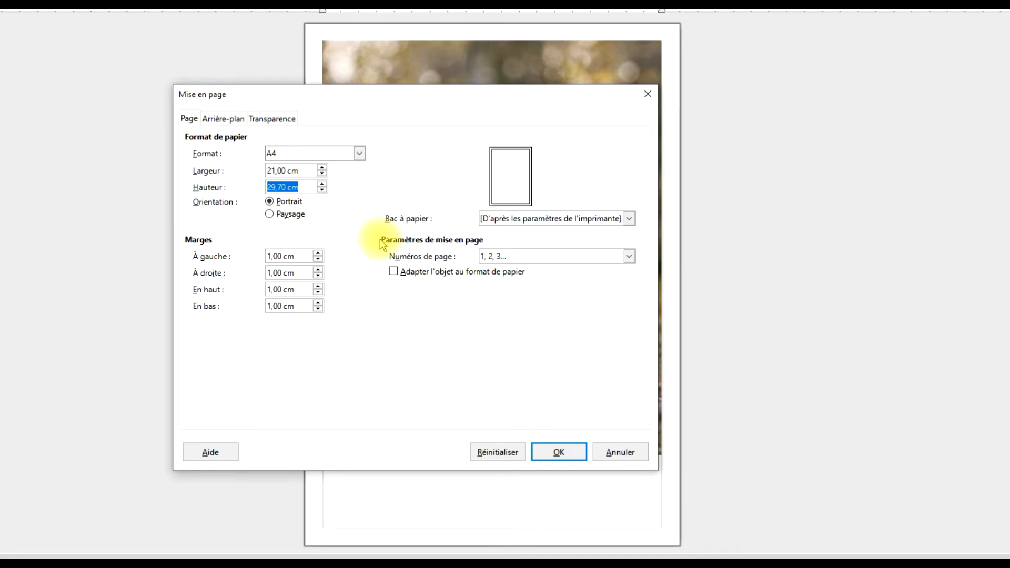
{"action": "type", "text": "25,6"}
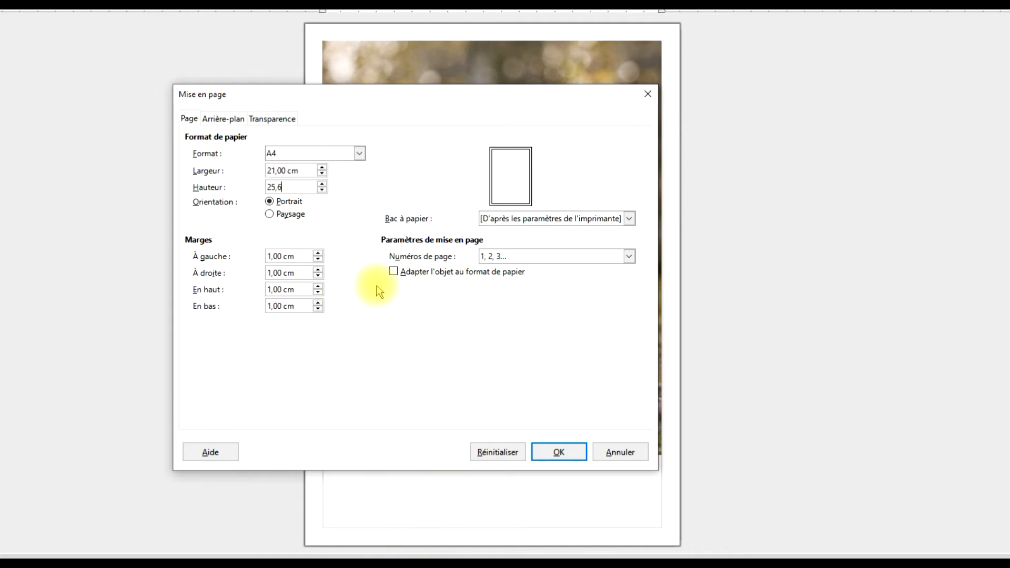
{"action": "left_click", "coordinate": [558, 455]}
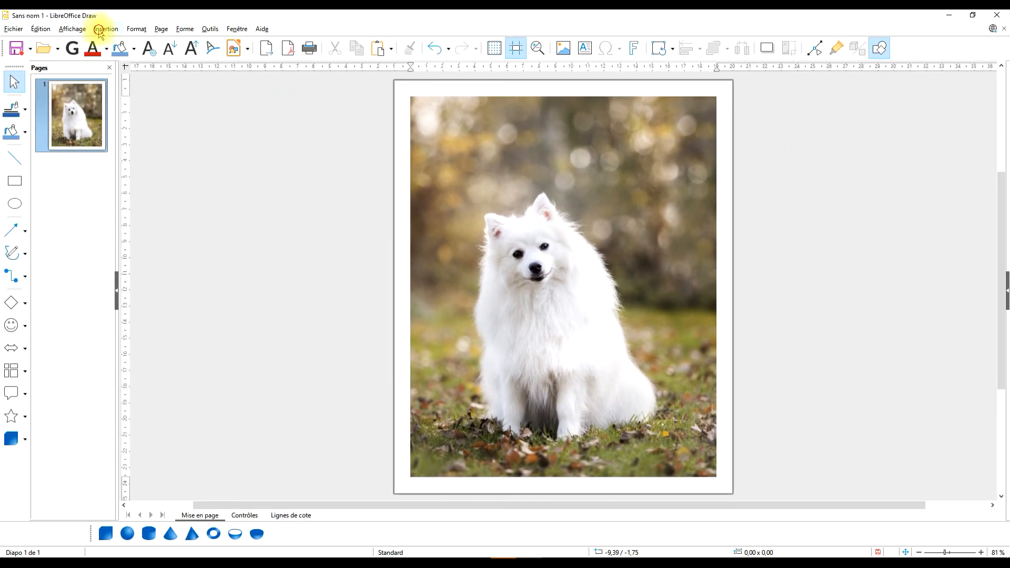
Insert a Fontwork object in the white GHOST style from the gallery
{"action": "left_click", "coordinate": [106, 29]}
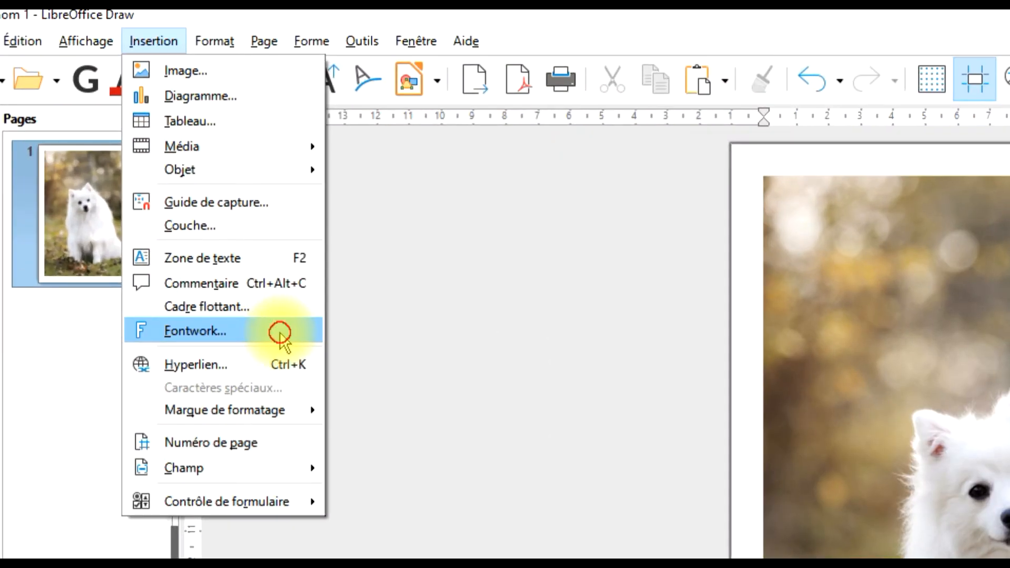
{"action": "left_click", "coordinate": [280, 332]}
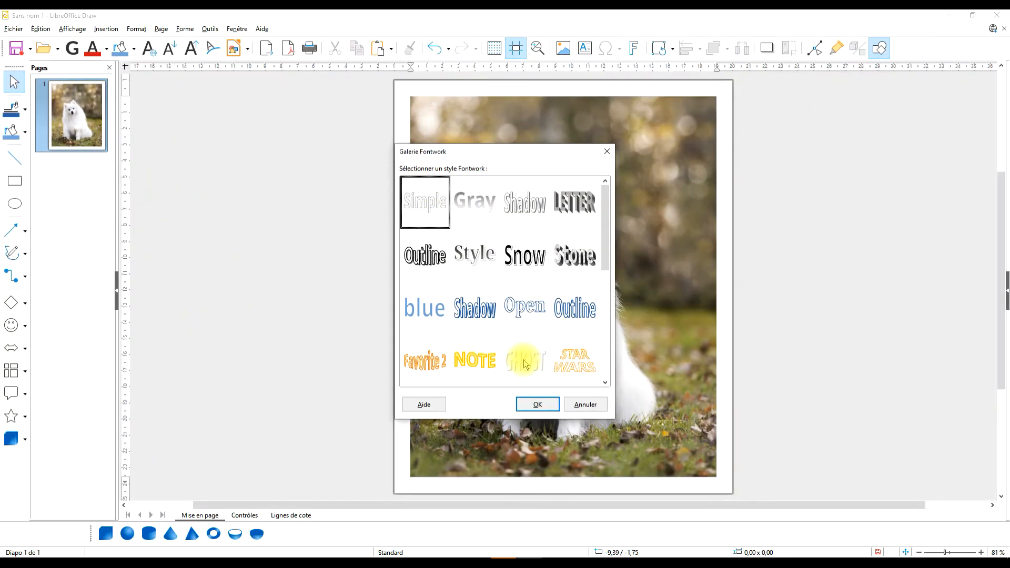
{"action": "left_click", "coordinate": [525, 364]}
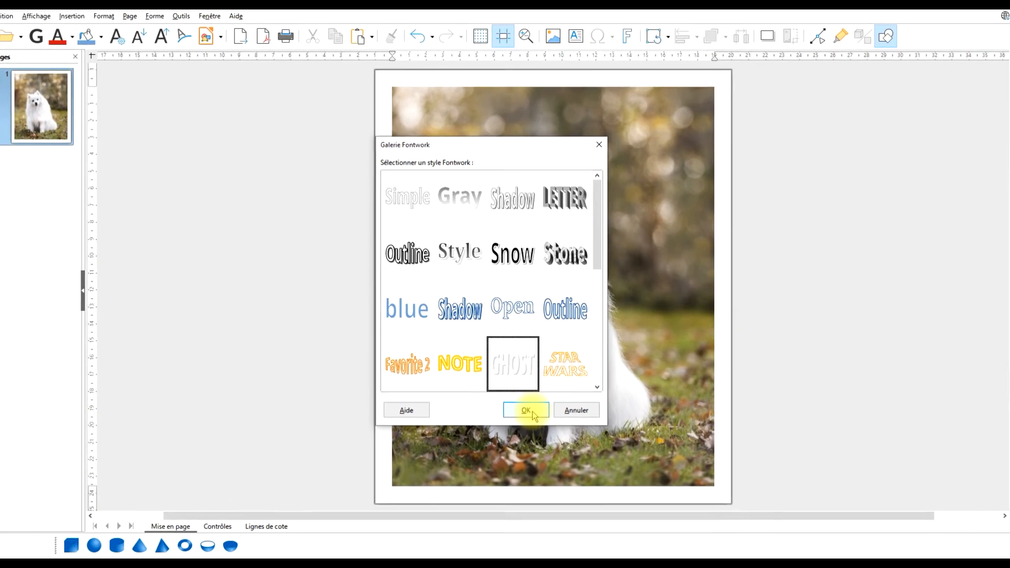
{"action": "left_click", "coordinate": [530, 409]}
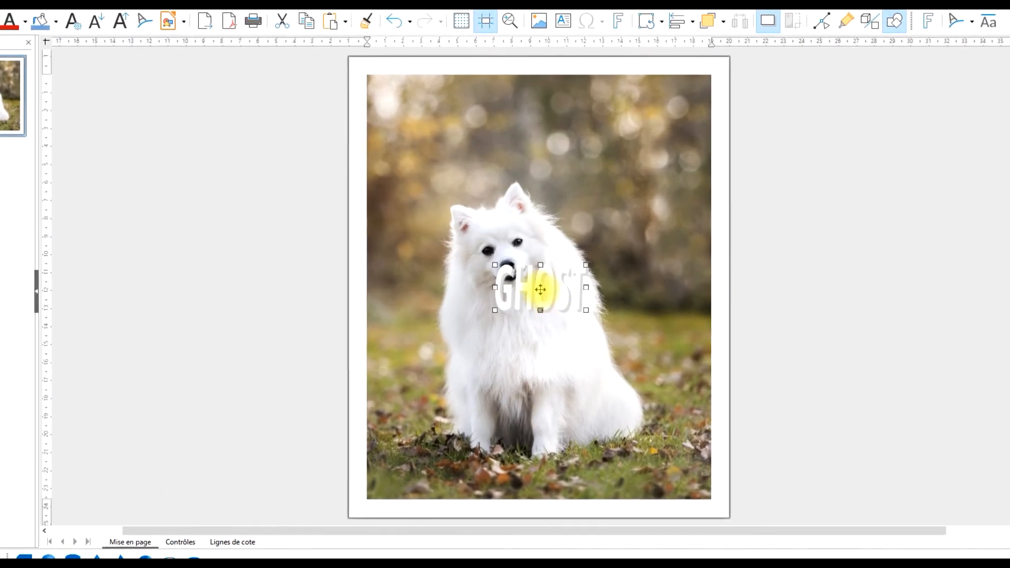
Replace the GHOST Fontwork text with three lines reading "Bienvenue", "à" and "Entraide GIMP et LibreOffice"
{"action": "double_click", "coordinate": [544, 290]}
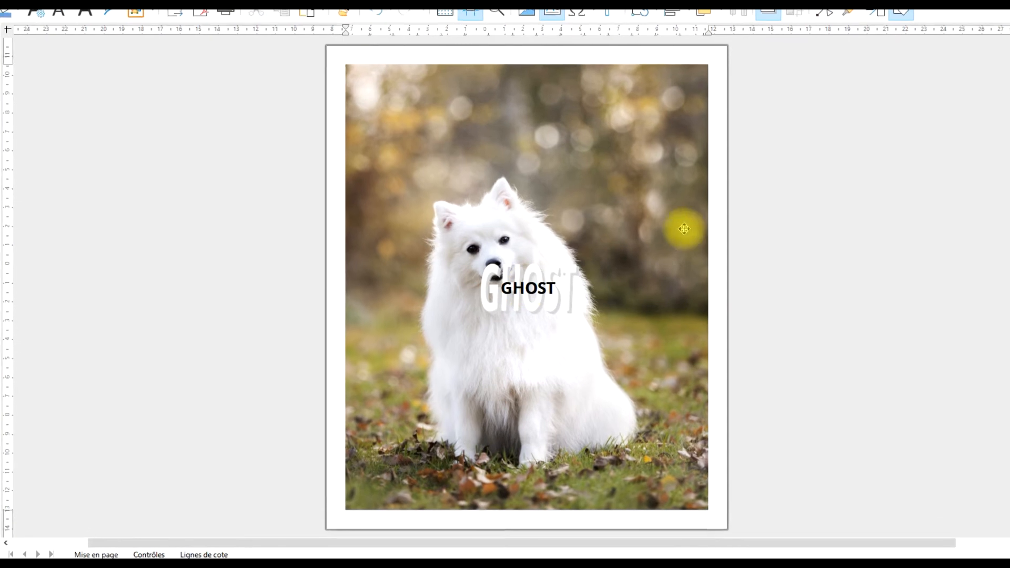
{"action": "double_click", "coordinate": [533, 288]}
{"action": "type", "text": "Bie"}
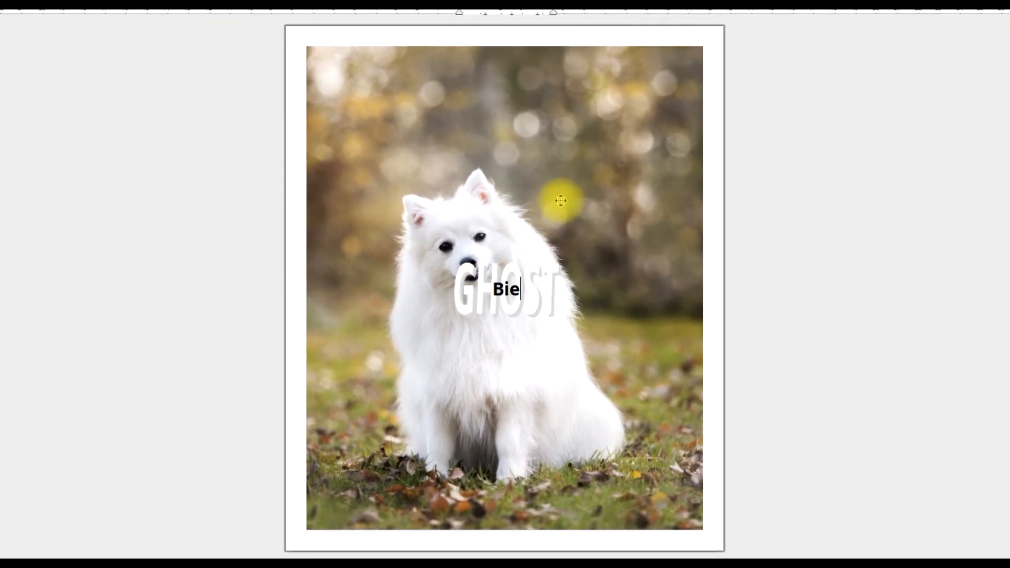
{"action": "type", "text": "nvenue à"}
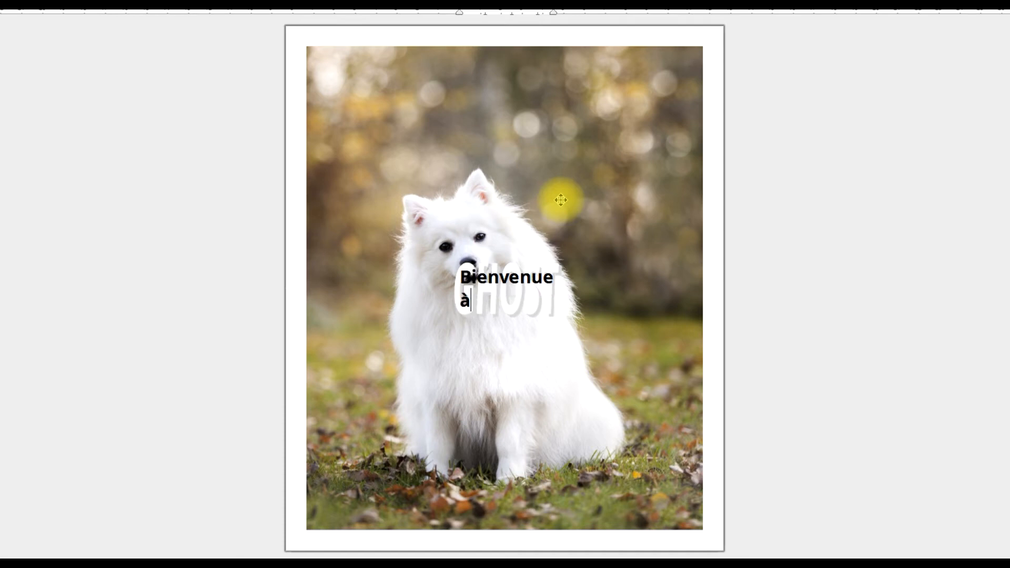
{"action": "key", "text": "Return"}
{"action": "type", "text": "Entraide "}
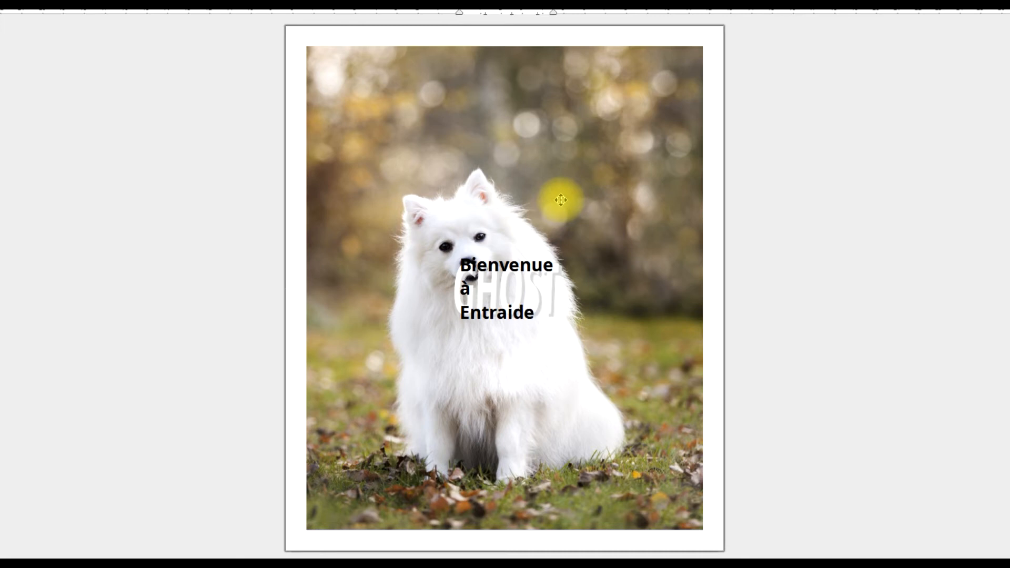
{"action": "type", "text": "GI"}
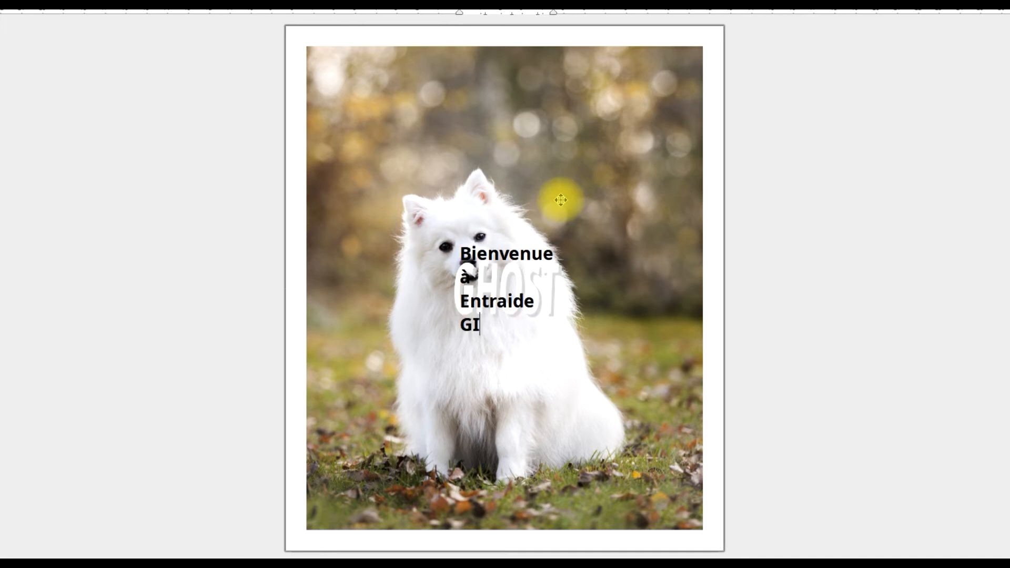
{"action": "type", "text": "MP et "}
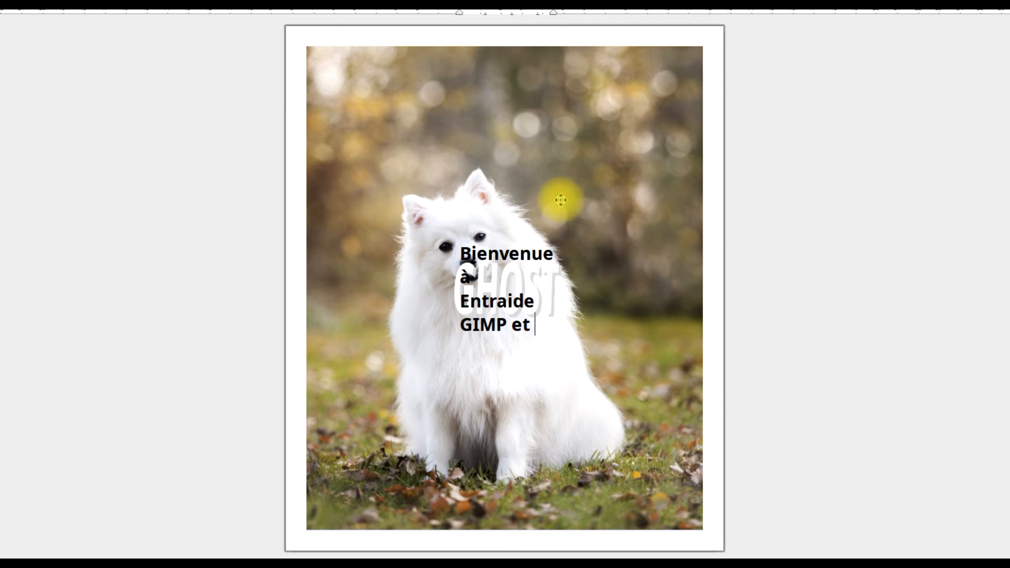
{"action": "type", "text": "Libre"}
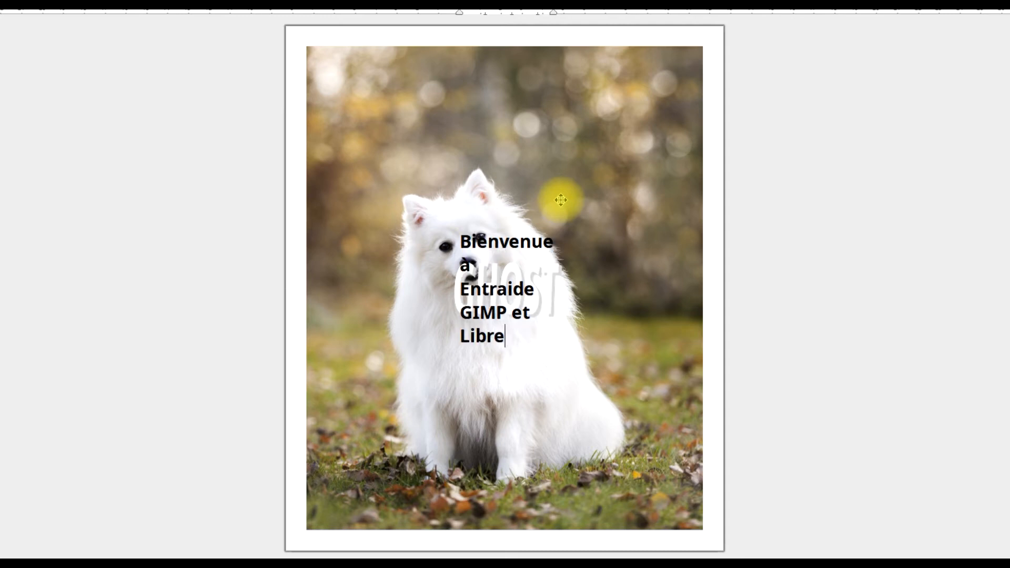
{"action": "type", "text": "Office"}
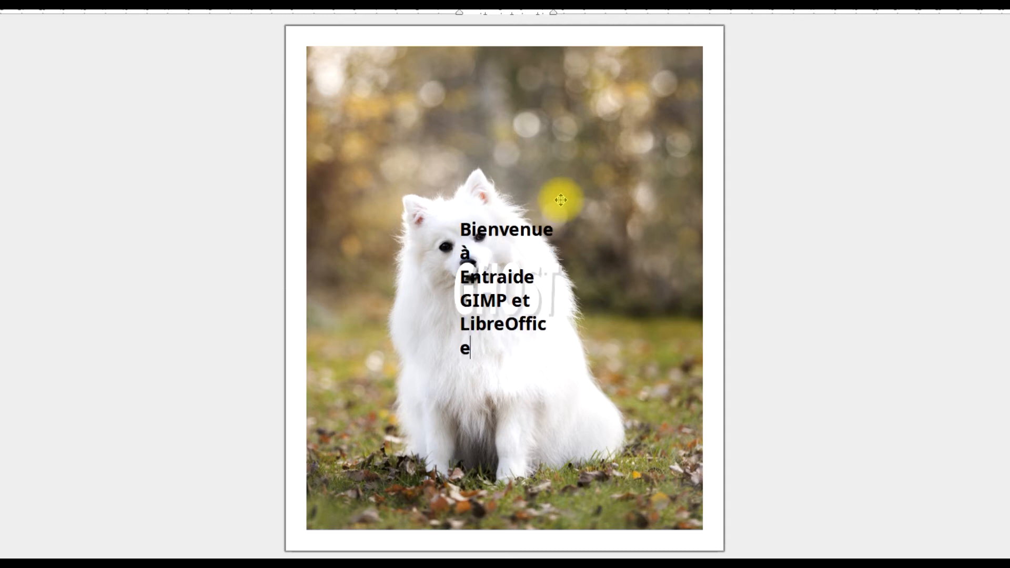
{"action": "left_click", "coordinate": [783, 236]}
Enlarge the Fontwork text to nearly the photo's full width and move it above the dog's head
{"action": "left_click", "coordinate": [507, 293]}
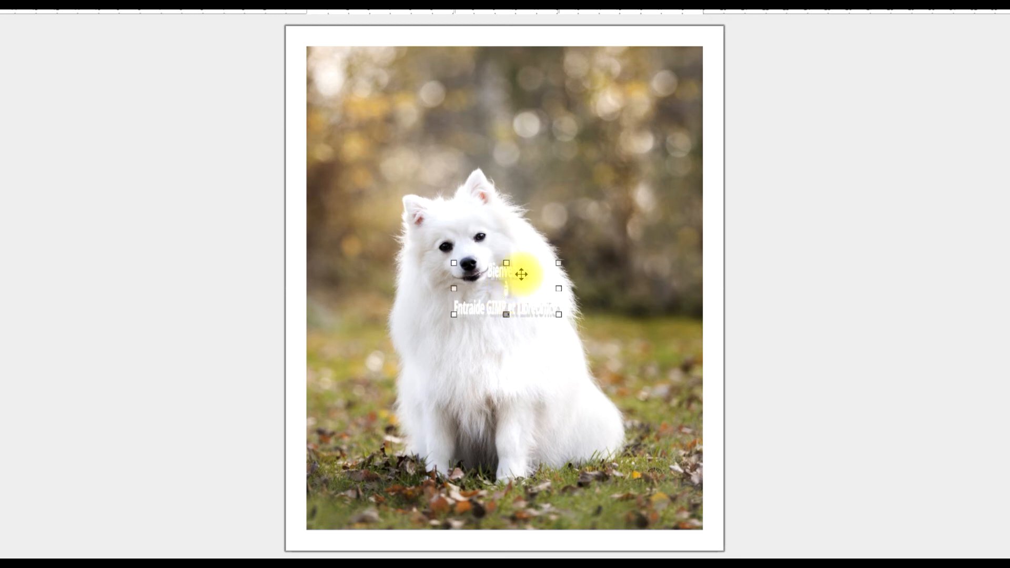
{"action": "left_click_drag", "start_coordinate": [454, 262], "coordinate": [316, 161]}
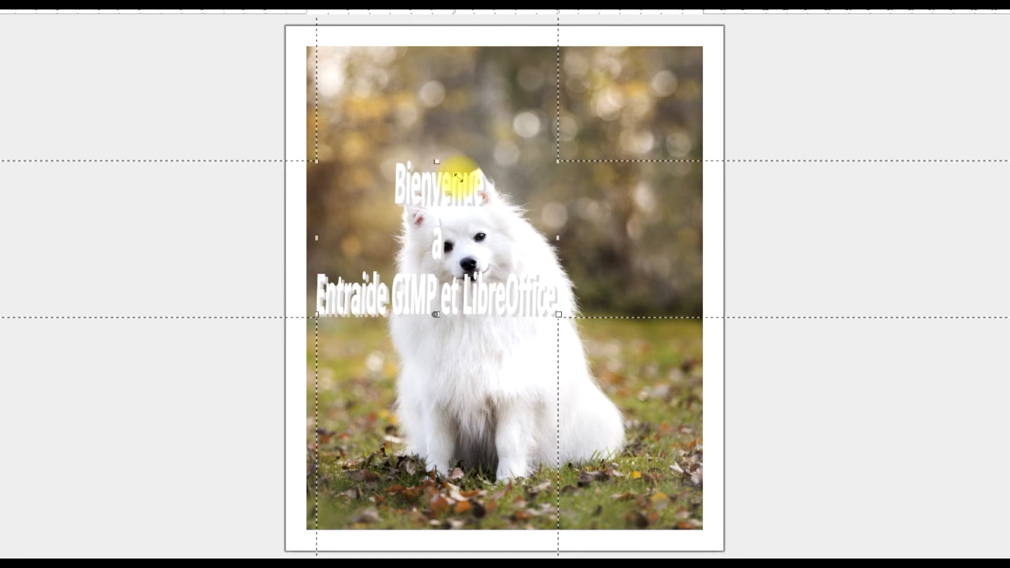
{"action": "left_click_drag", "start_coordinate": [559, 161], "coordinate": [687, 195]}
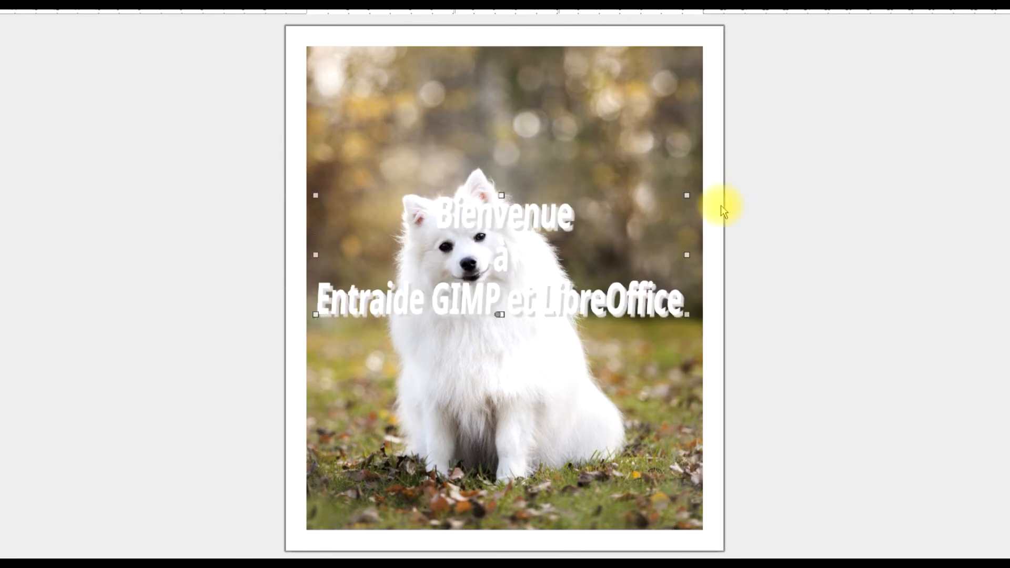
{"action": "left_click_drag", "start_coordinate": [496, 264], "coordinate": [499, 117]}
{"action": "mouse_move", "coordinate": [687, 170]}
{"action": "left_mouse_down"}
{"action": "mouse_move", "coordinate": [671, 160]}
{"action": "mouse_move", "coordinate": [683, 153]}
{"action": "left_mouse_up"}
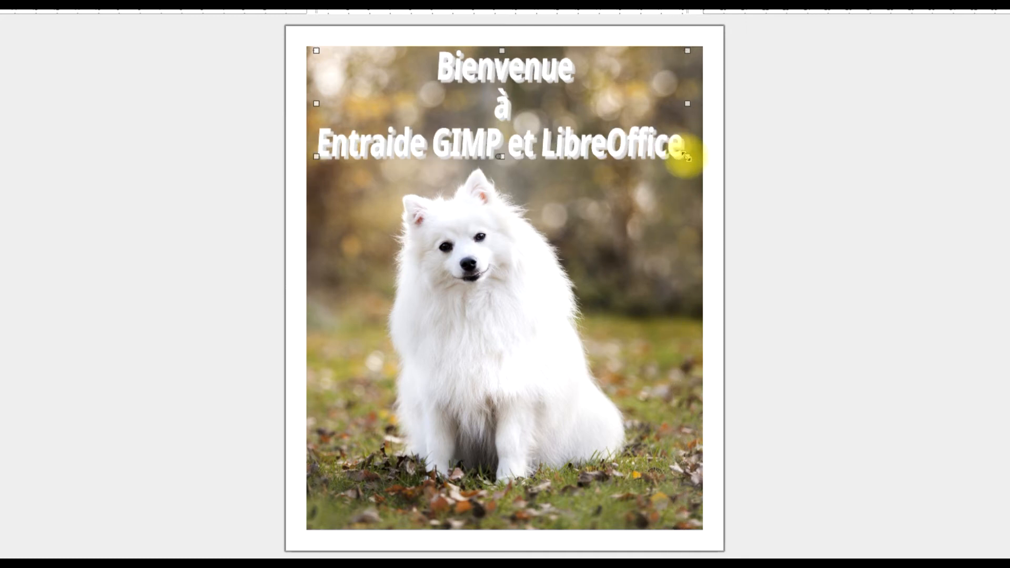
Nudge the Fontwork text slightly down and fine-tune its height in the space above the dog's ears
{"action": "left_click_drag", "start_coordinate": [502, 107], "coordinate": [506, 114]}
{"action": "left_click_drag", "start_coordinate": [504, 163], "coordinate": [503, 149]}
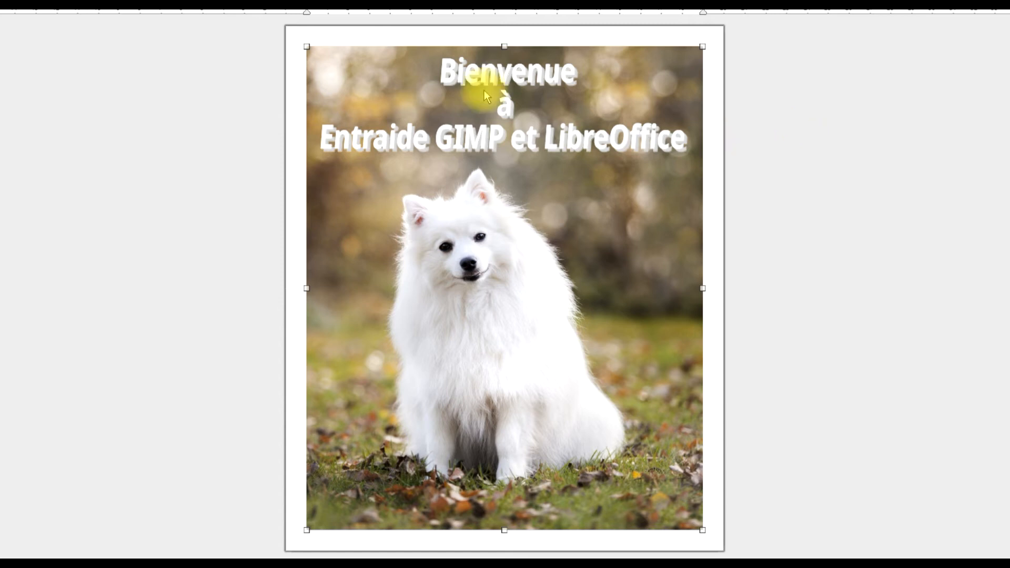
{"action": "left_click_drag", "start_coordinate": [827, 39], "coordinate": [180, 225]}
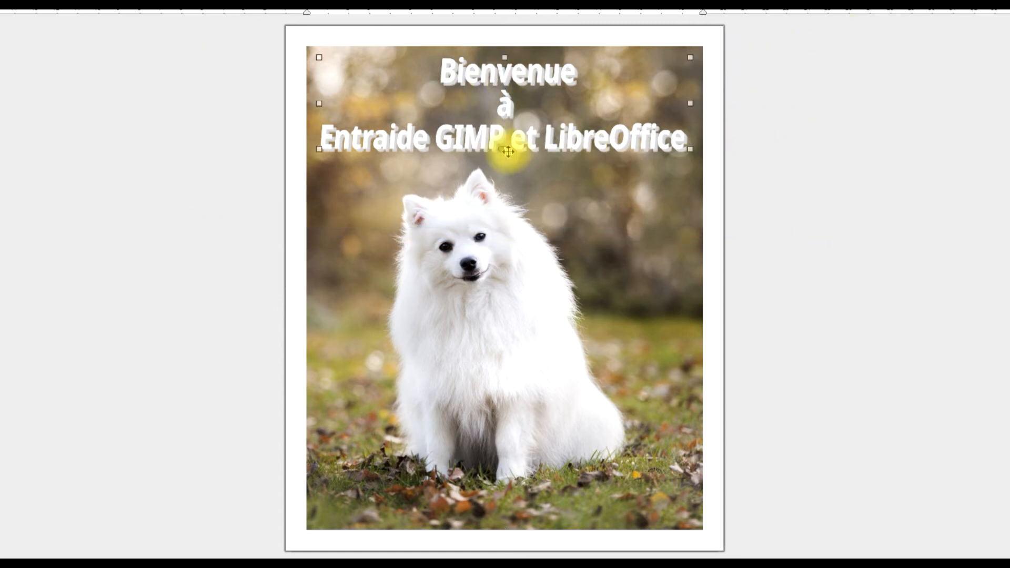
{"action": "left_click_drag", "start_coordinate": [505, 150], "coordinate": [502, 137]}
{"action": "left_click", "coordinate": [807, 97]}
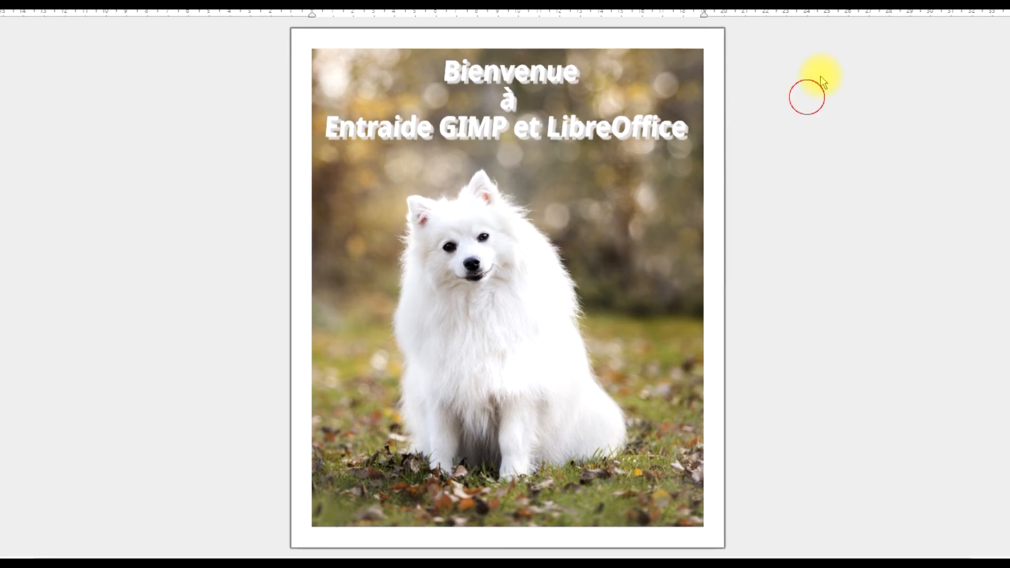
{"action": "left_click_drag", "start_coordinate": [799, 34], "coordinate": [250, 203]}
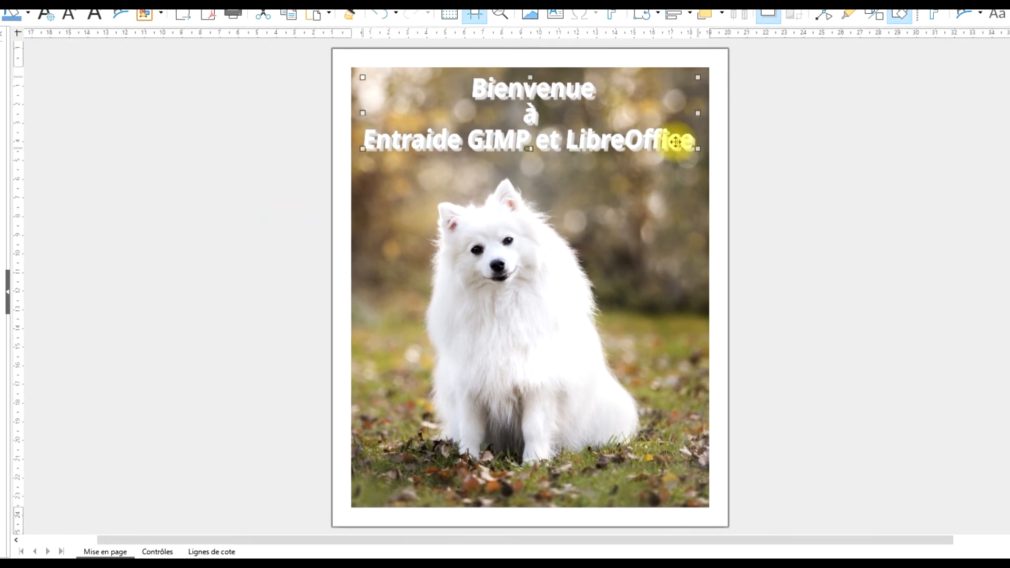
{"action": "left_click_drag", "start_coordinate": [531, 148], "coordinate": [546, 157]}
{"action": "left_click", "coordinate": [830, 132]}
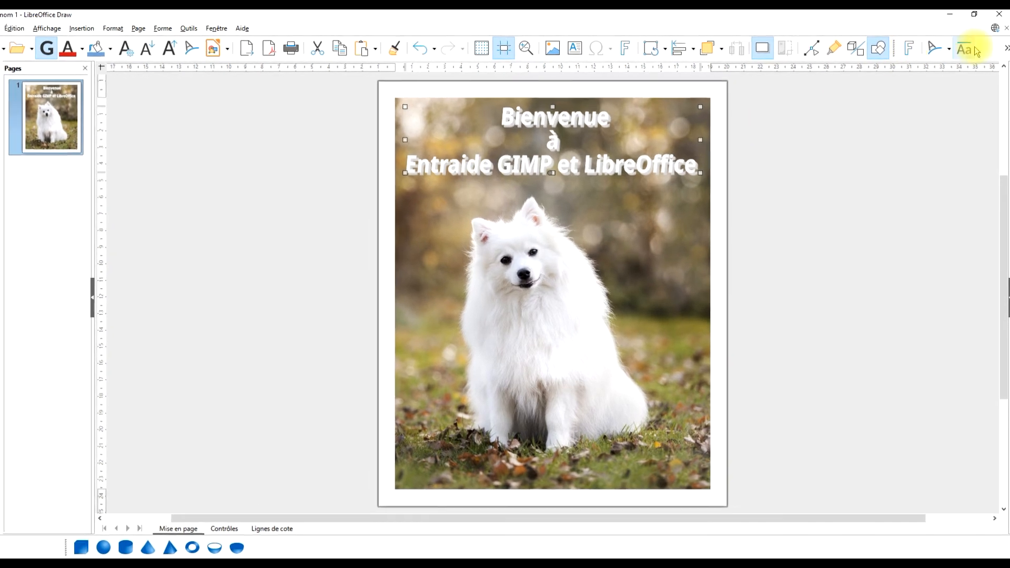
Float the Fontwork toolbar and try the wave and upward-narrowing trapezoid shapes on the text
{"action": "left_click_drag", "start_coordinate": [910, 51], "coordinate": [132, 128]}
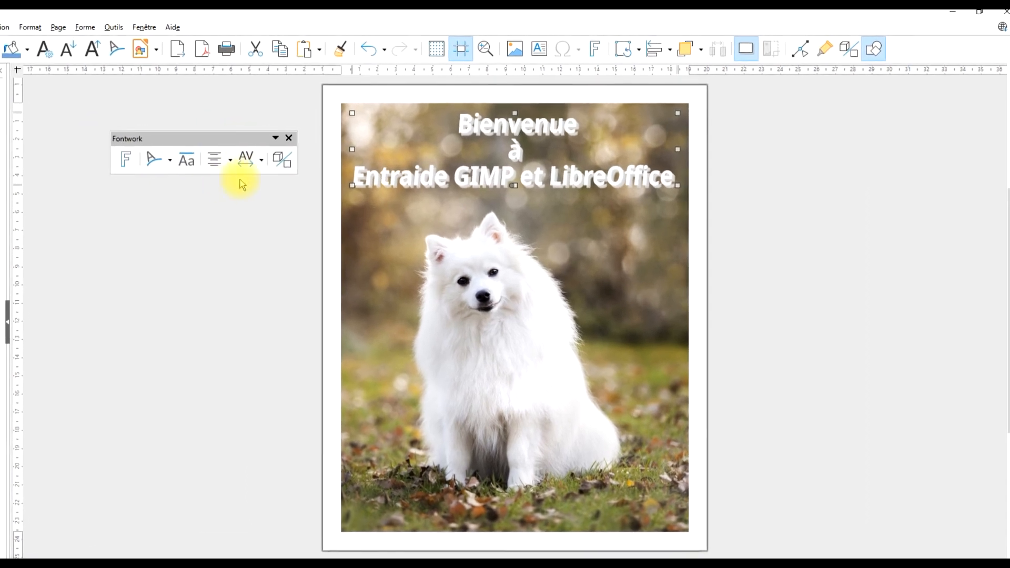
{"action": "left_click", "coordinate": [144, 162]}
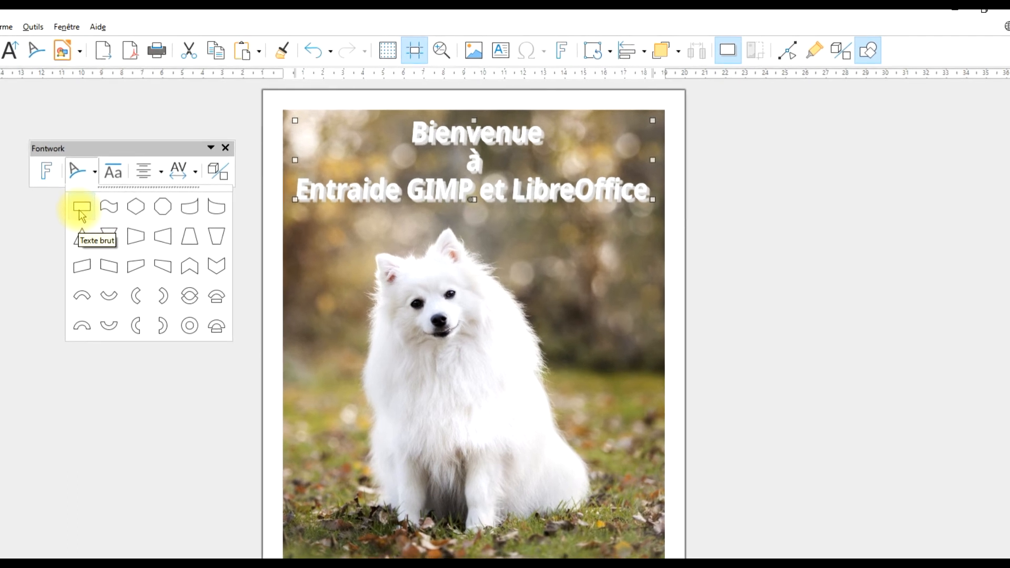
{"action": "left_click", "coordinate": [112, 213]}
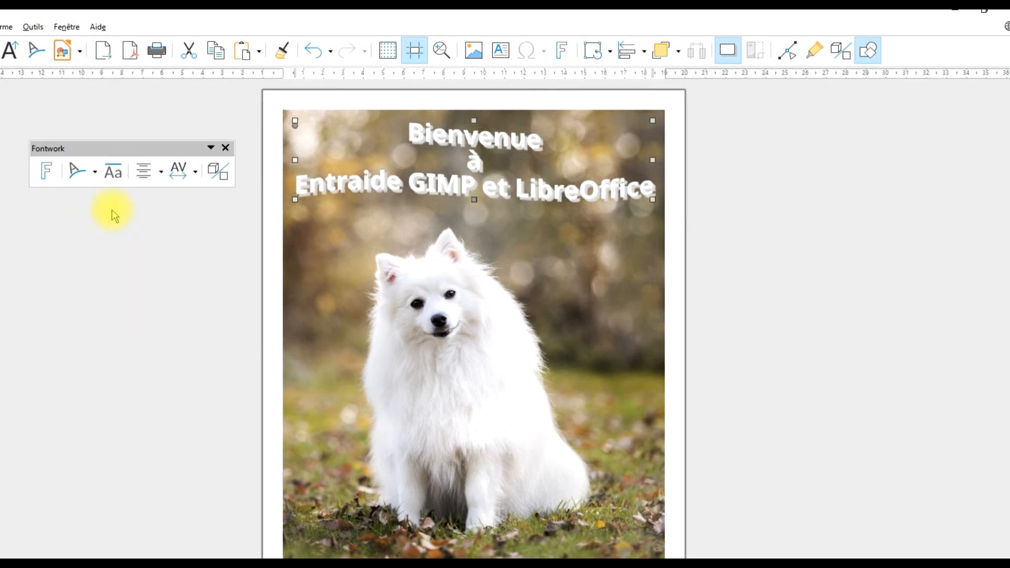
{"action": "left_click", "coordinate": [94, 178]}
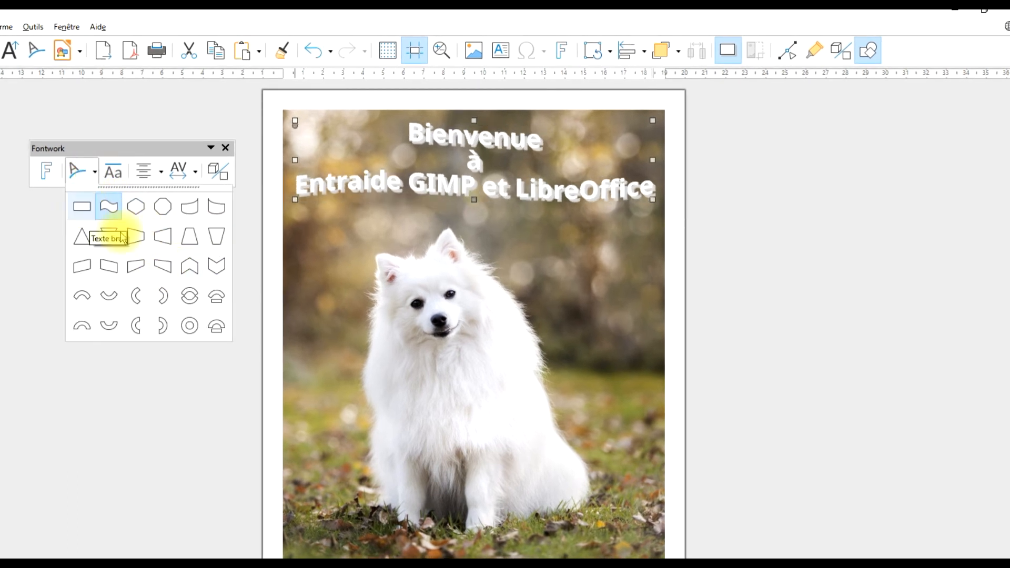
{"action": "left_click", "coordinate": [191, 236]}
Apply the plain text shape (Texte brut) to the Fontwork text
{"action": "left_click", "coordinate": [94, 172]}
{"action": "left_click", "coordinate": [83, 205]}
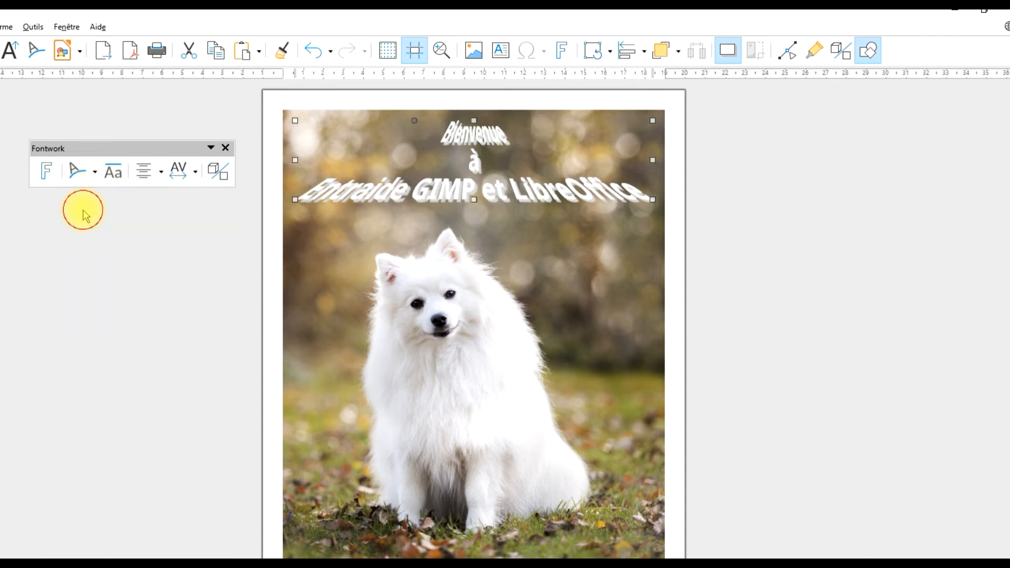
Switch identical letter height on and off, and try left alignment before setting the Fontwork text back to centred
{"action": "left_click", "coordinate": [119, 181]}
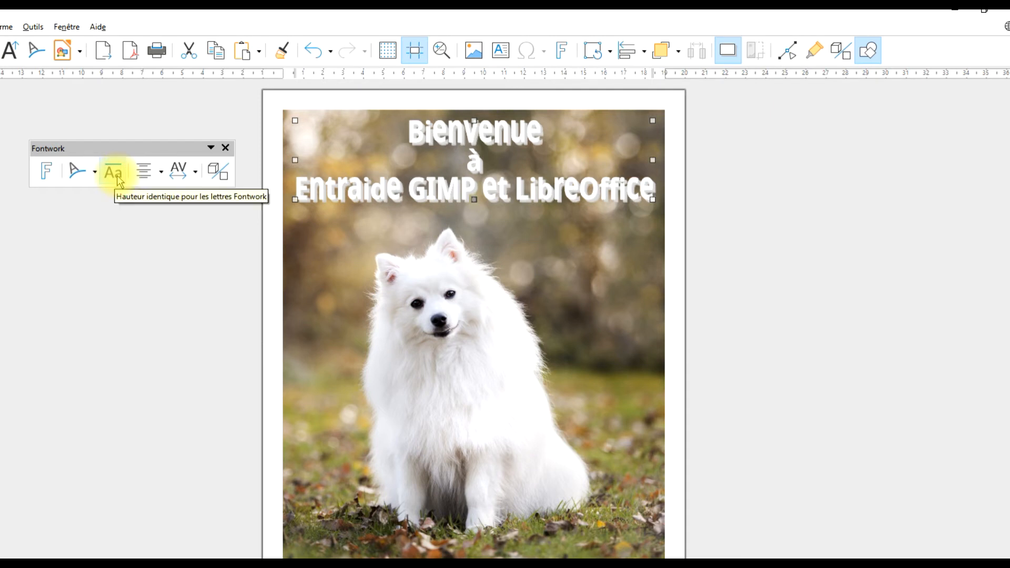
{"action": "left_click", "coordinate": [119, 181]}
{"action": "left_click", "coordinate": [162, 173]}
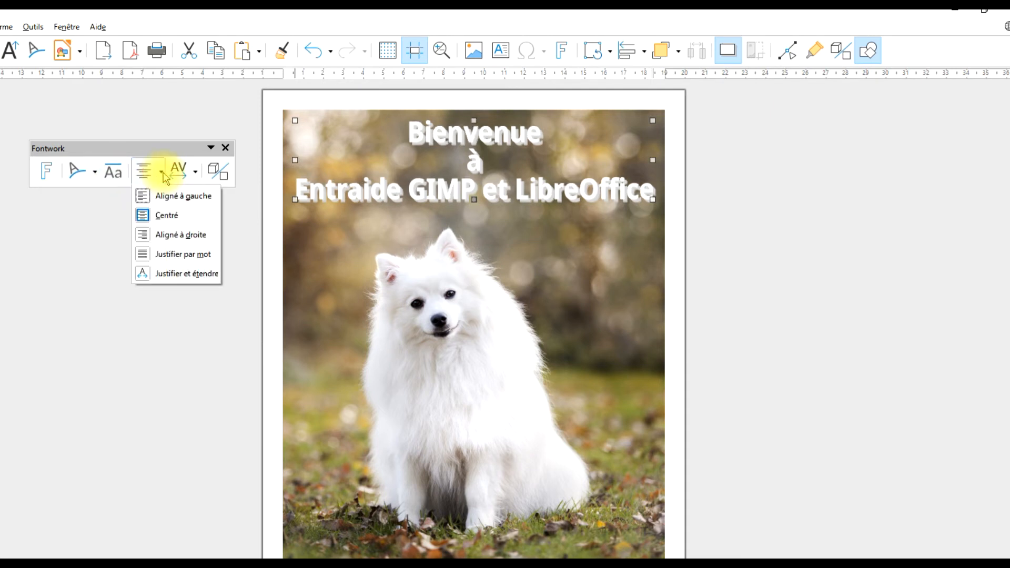
{"action": "left_click", "coordinate": [160, 174]}
{"action": "left_click", "coordinate": [160, 178]}
{"action": "left_click", "coordinate": [145, 198]}
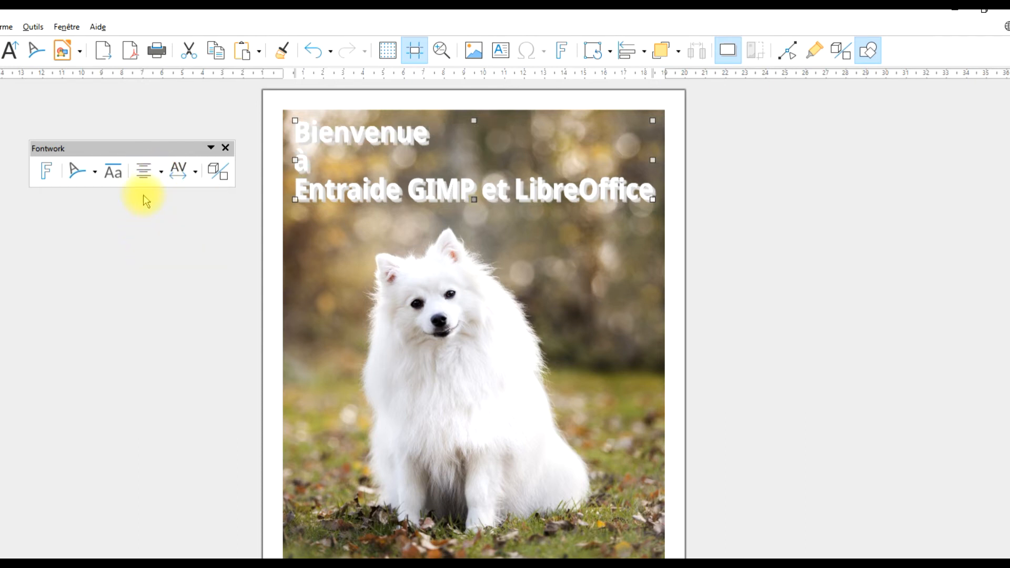
{"action": "left_click", "coordinate": [158, 176]}
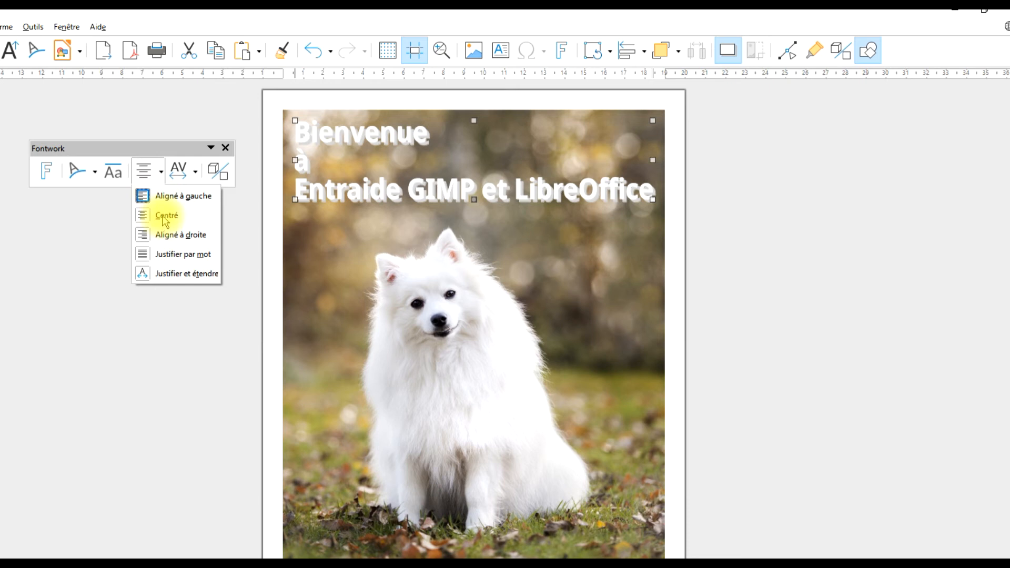
{"action": "left_click", "coordinate": [151, 216]}
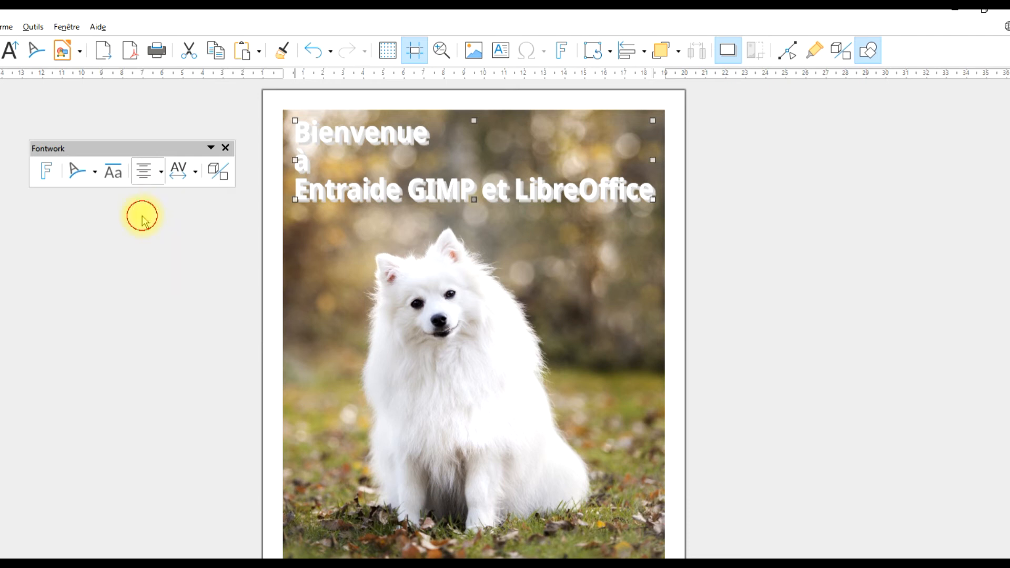
Try the Espacé character spacing and the extrusion on the Fontwork text, restoring Normal spacing and turning the extrusion off
{"action": "left_click", "coordinate": [195, 177]}
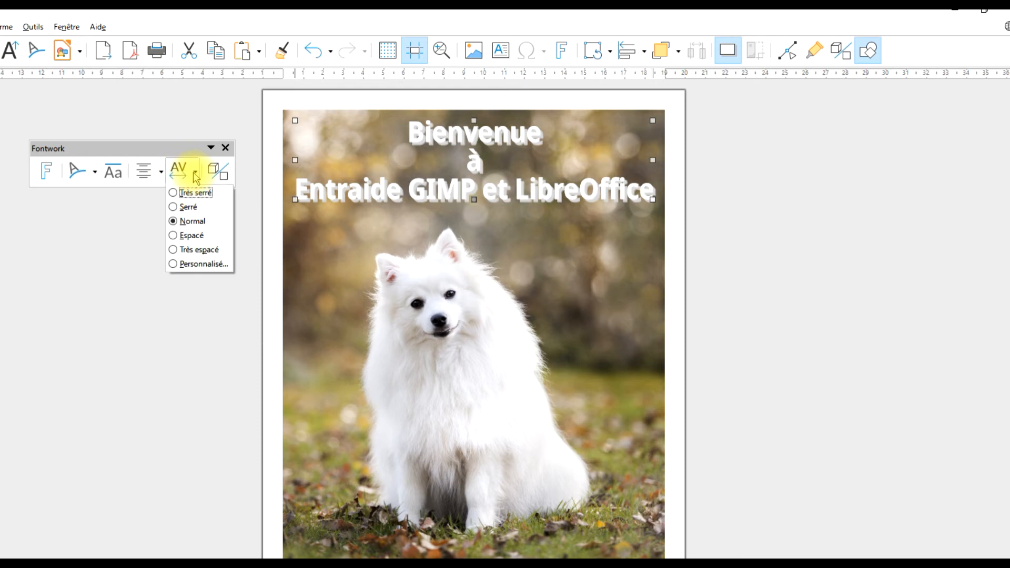
{"action": "left_click", "coordinate": [192, 237]}
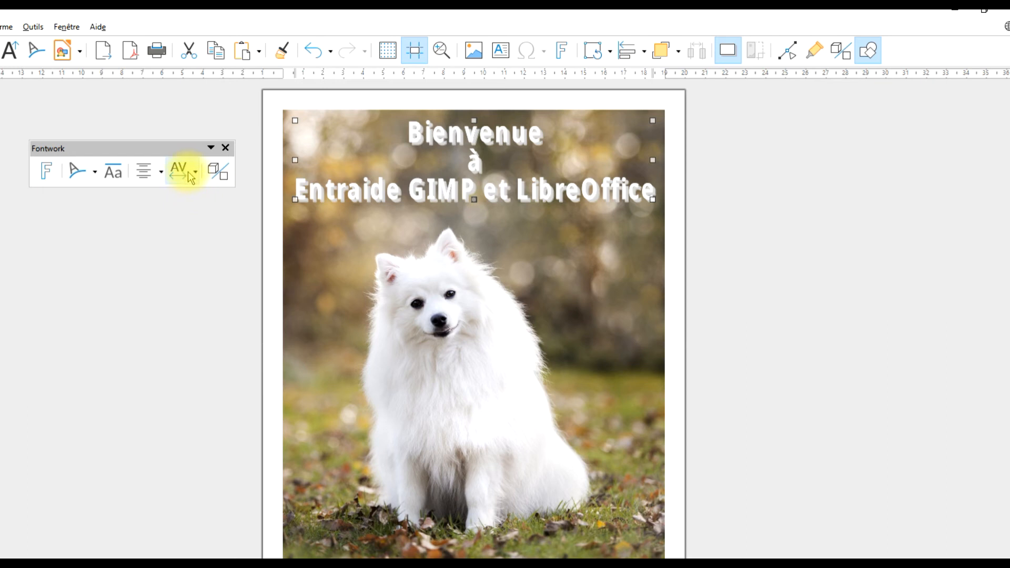
{"action": "left_click", "coordinate": [190, 177]}
{"action": "left_click", "coordinate": [199, 223]}
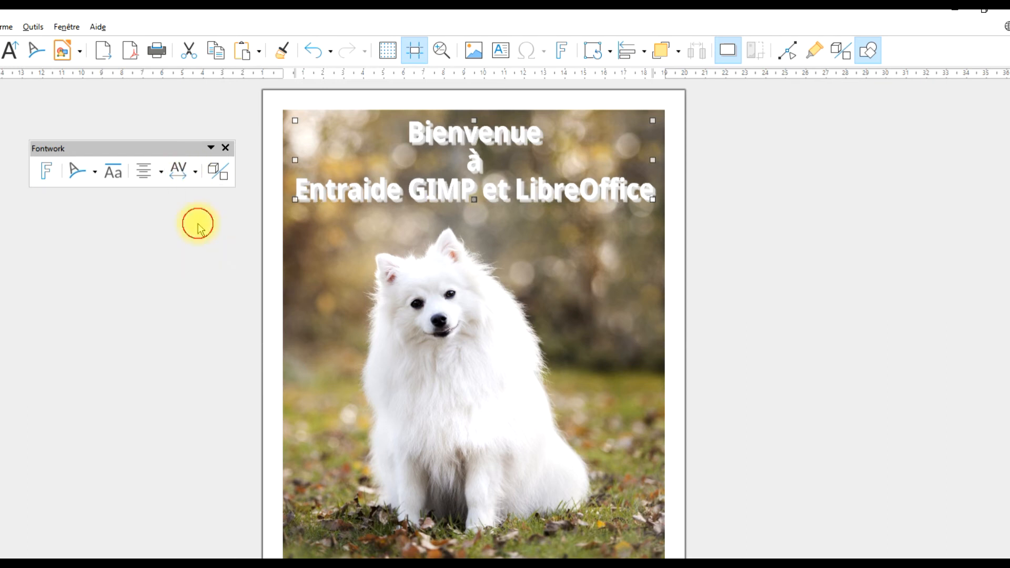
{"action": "left_click", "coordinate": [217, 172]}
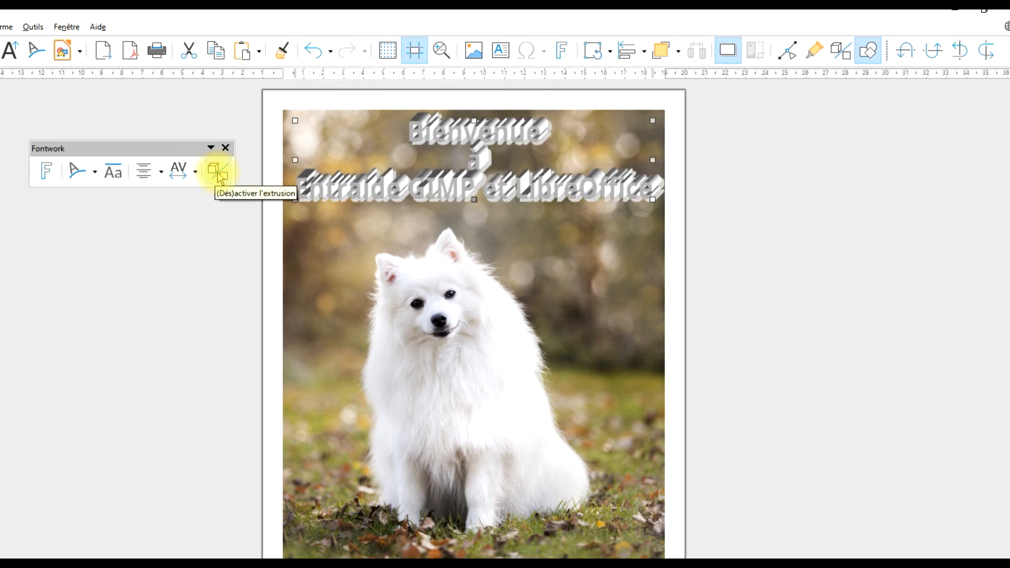
{"action": "left_click", "coordinate": [218, 174]}
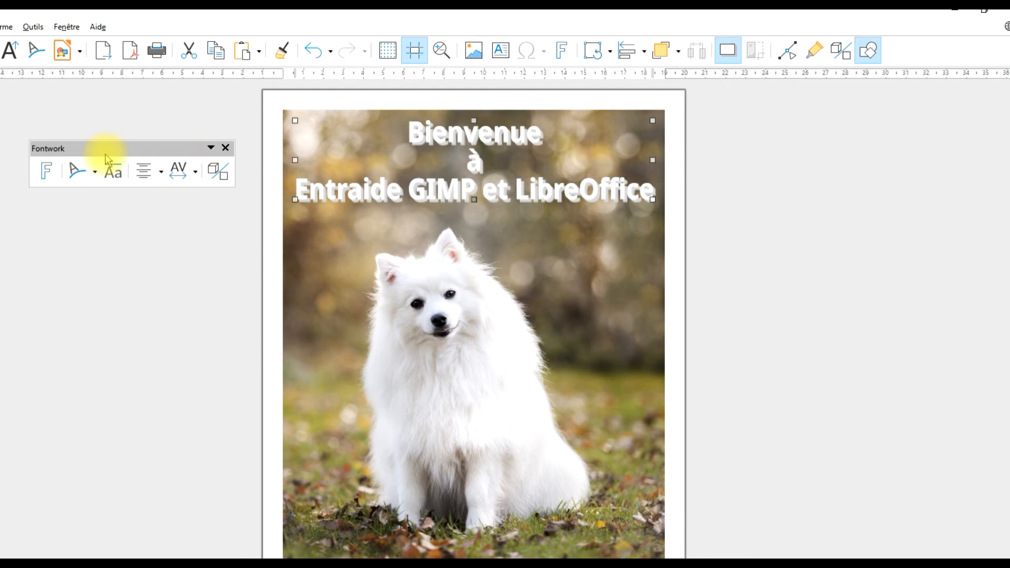
Dock the Fontwork toolbar back beside the other toolbars, then deselect and reselect the Fontwork text
{"action": "left_click_drag", "start_coordinate": [40, 149], "coordinate": [863, 49]}
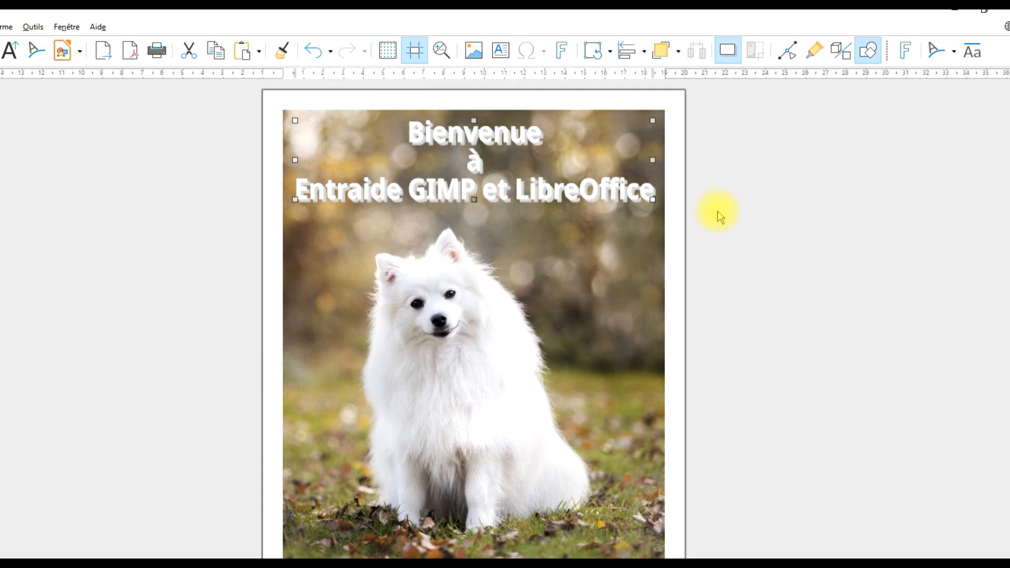
{"action": "left_click", "coordinate": [724, 133]}
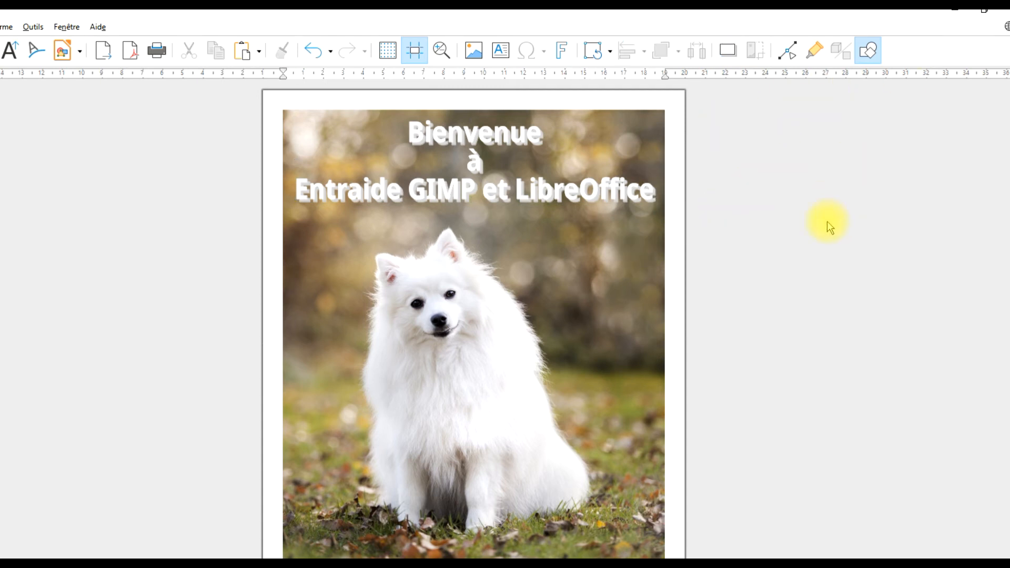
{"action": "left_click", "coordinate": [454, 134]}
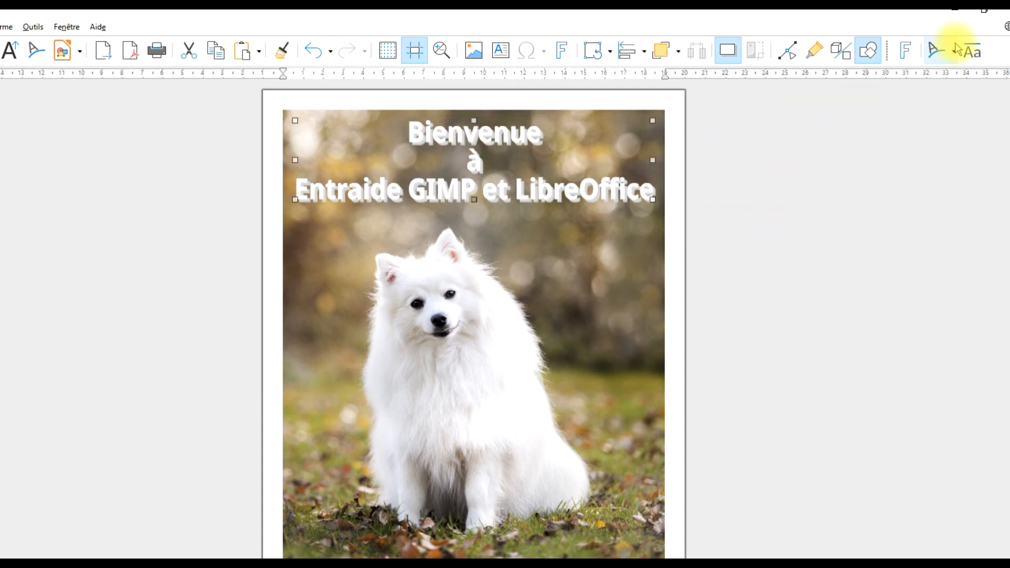
Move the Fontwork toolbar to its own row and back beside the other toolbars, deselecting and reselecting the Fontwork text
{"action": "left_click_drag", "start_coordinate": [881, 119], "coordinate": [661, 79]}
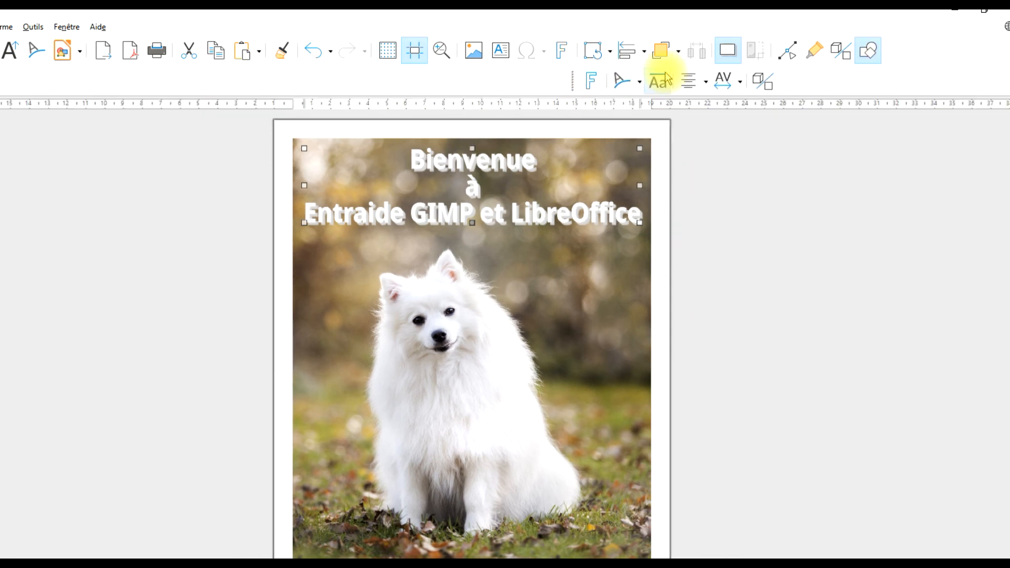
{"action": "left_click", "coordinate": [725, 182]}
{"action": "left_click", "coordinate": [523, 131]}
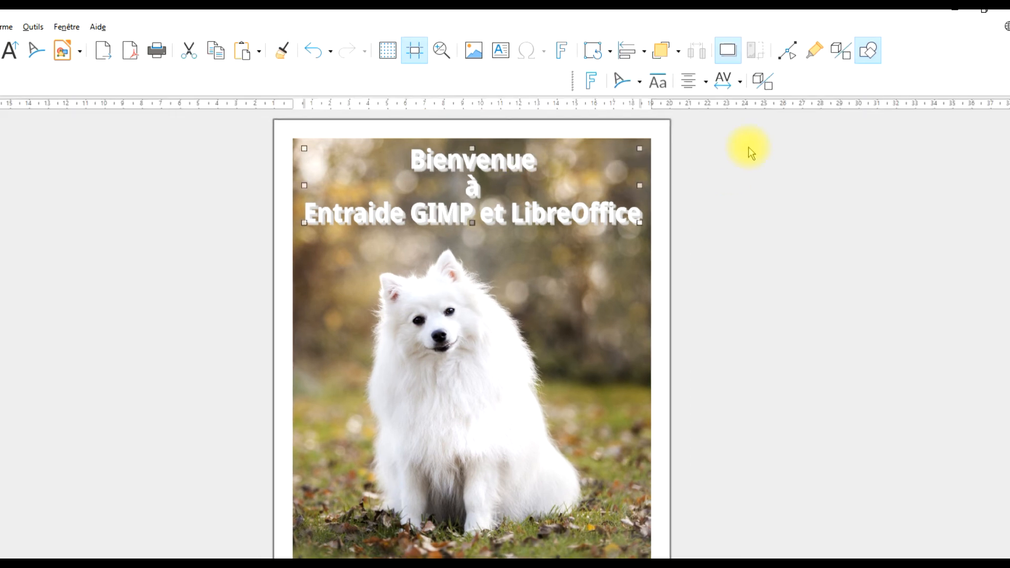
{"action": "left_click", "coordinate": [741, 159]}
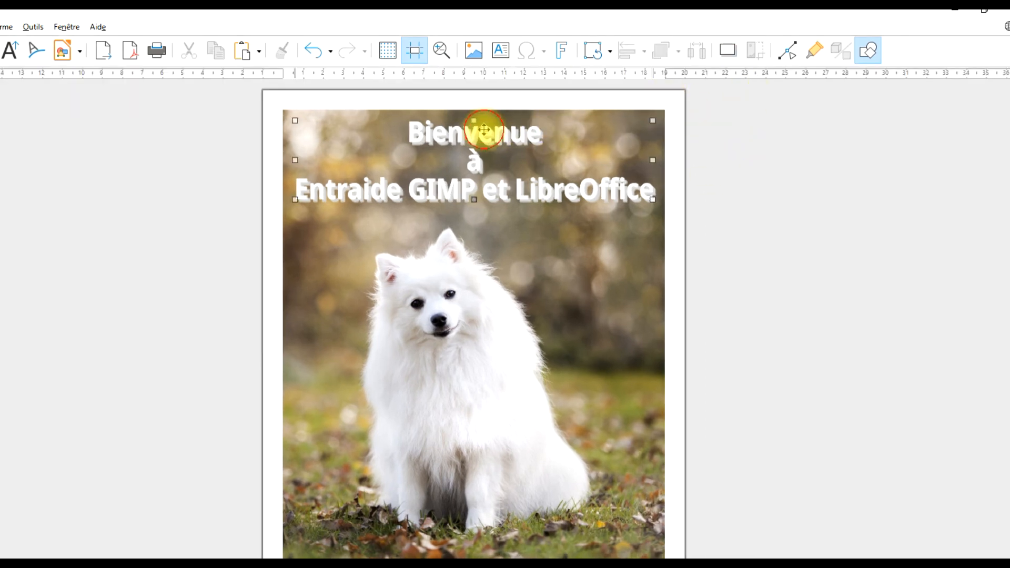
{"action": "left_click", "coordinate": [487, 131]}
{"action": "left_click_drag", "start_coordinate": [568, 87], "coordinate": [959, 58]}
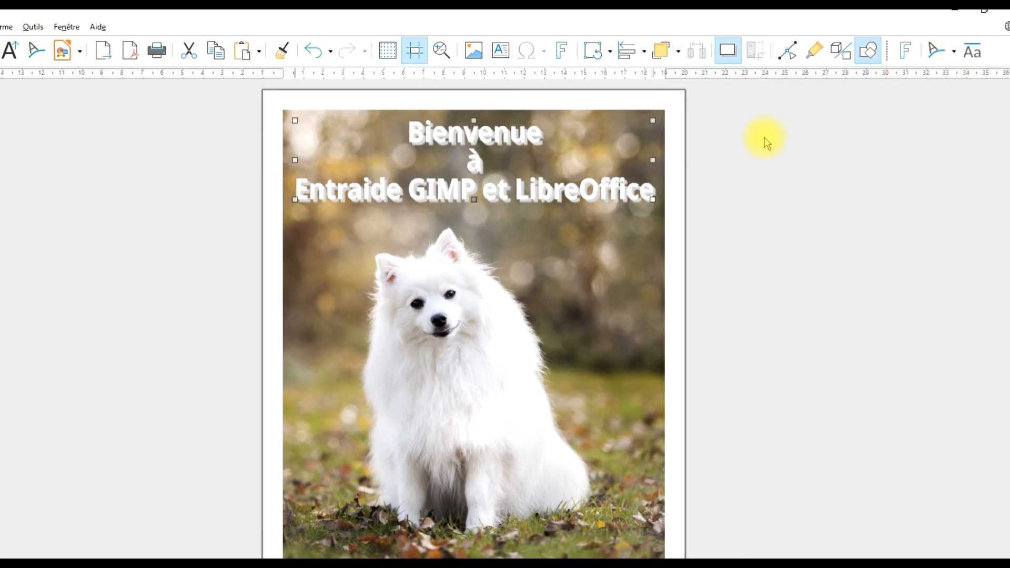
{"action": "left_click", "coordinate": [514, 153]}
{"action": "left_click", "coordinate": [855, 141]}
{"action": "left_click_drag", "start_coordinate": [826, 114], "coordinate": [198, 266]}
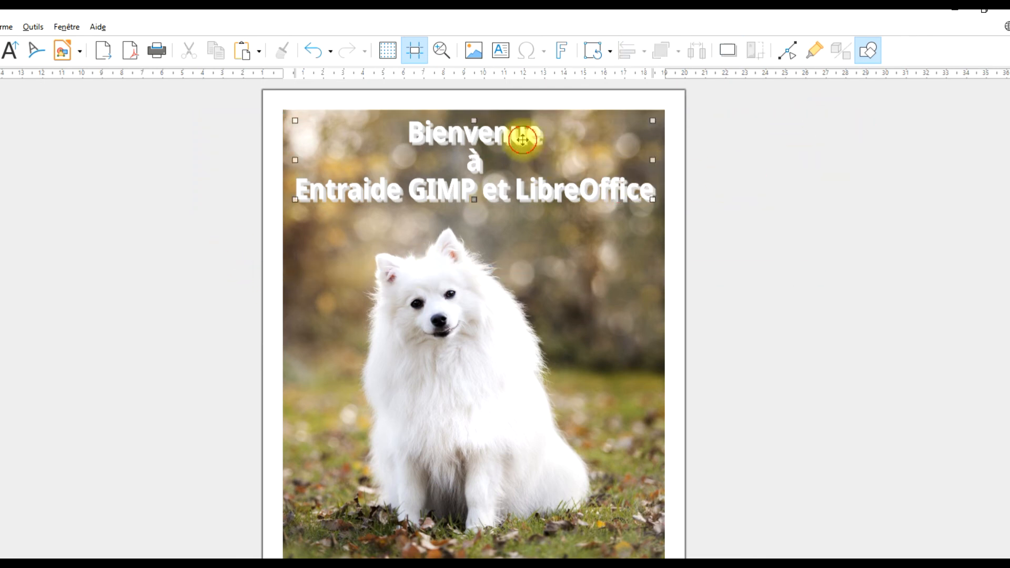
Try a circular shape on the Fontwork text, then restore the plain text shape and deselect it
{"action": "left_click", "coordinate": [954, 50]}
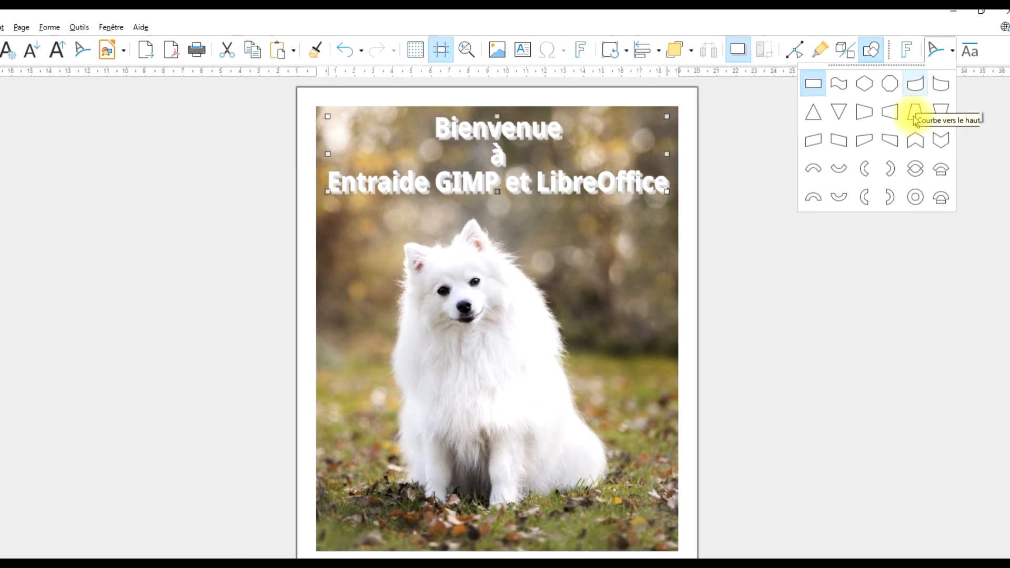
{"action": "left_click", "coordinate": [916, 168]}
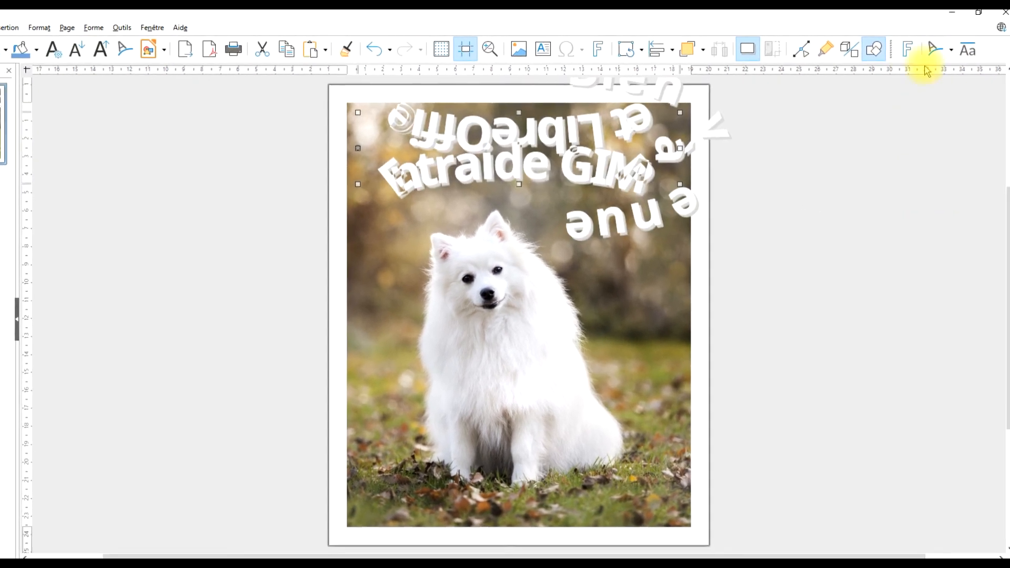
{"action": "left_click", "coordinate": [953, 50]}
{"action": "left_click", "coordinate": [821, 82]}
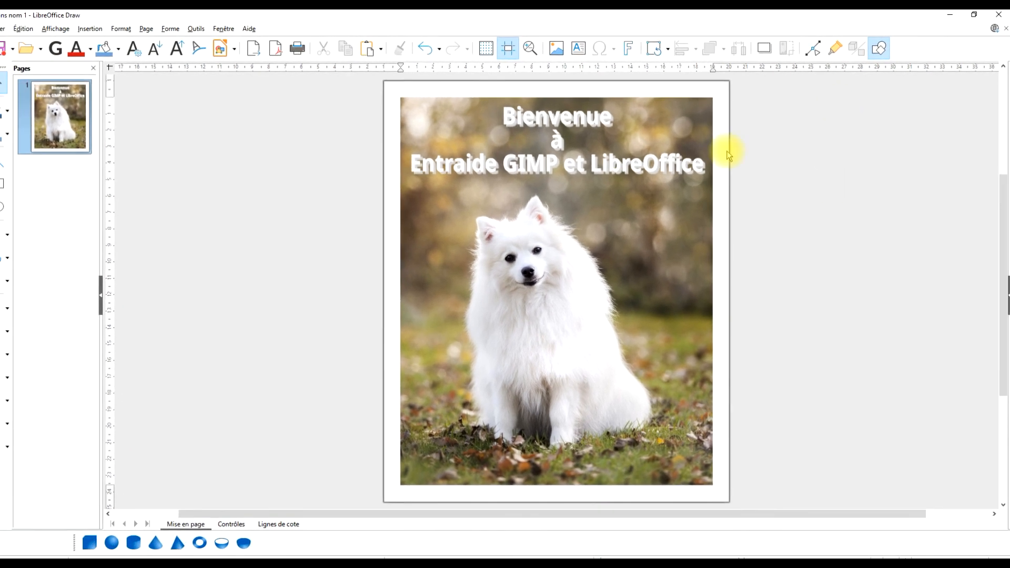
{"action": "left_click", "coordinate": [5, 28]}
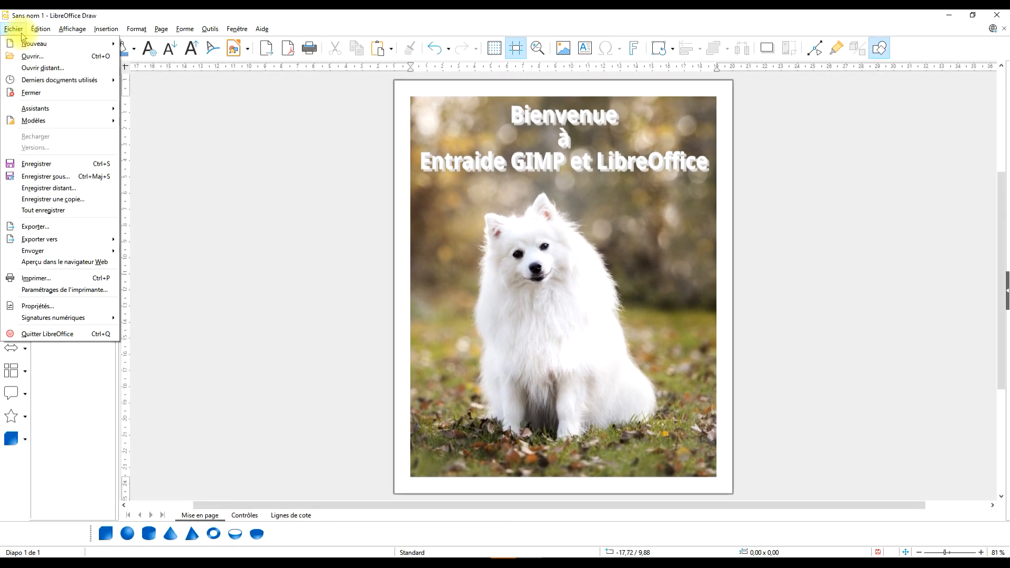
{"action": "left_click", "coordinate": [83, 228]}
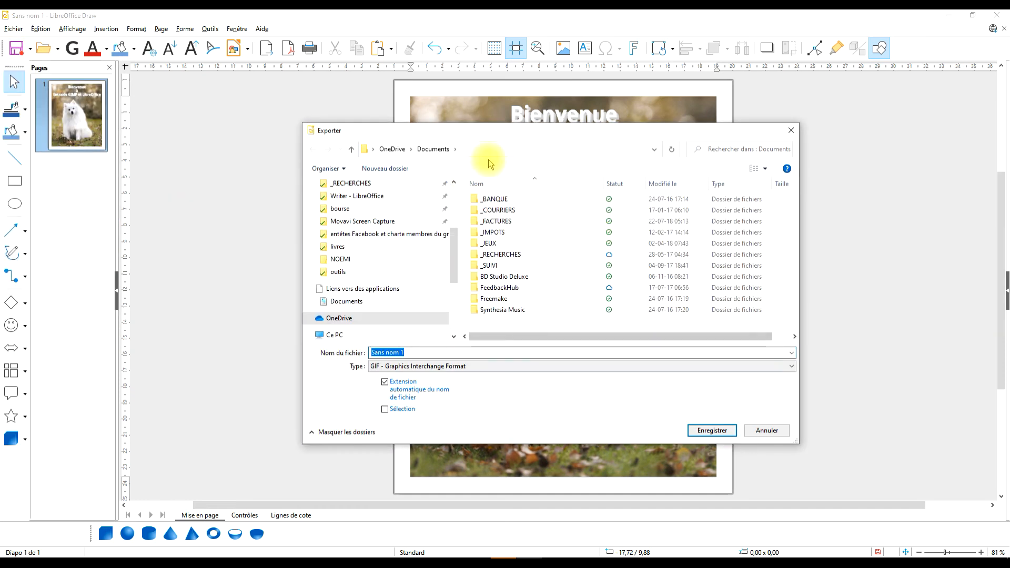
{"action": "left_click", "coordinate": [791, 130]}
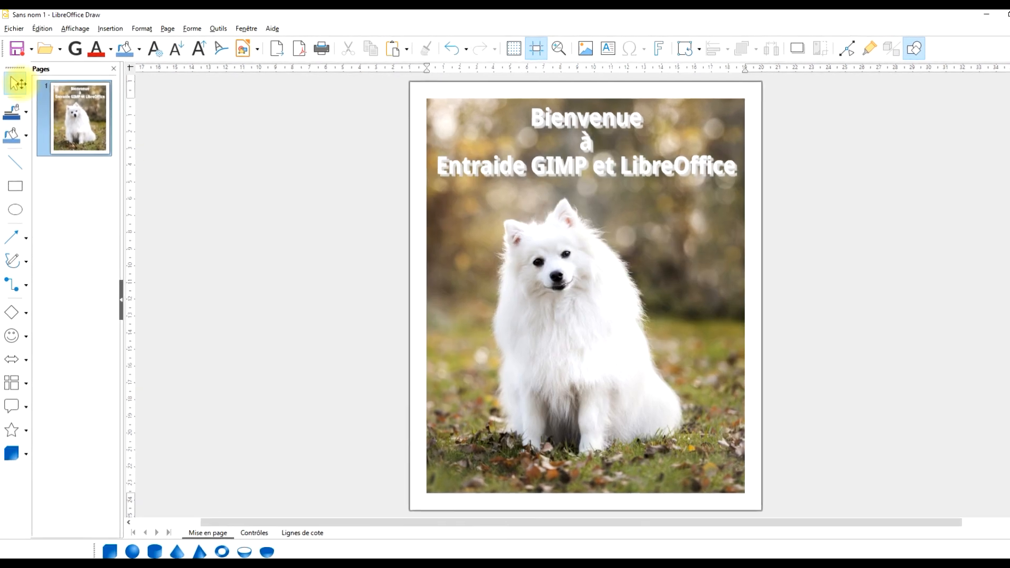
Start exporting the poster, choosing the livres folder and the file name bienvenue
{"action": "left_click", "coordinate": [14, 28]}
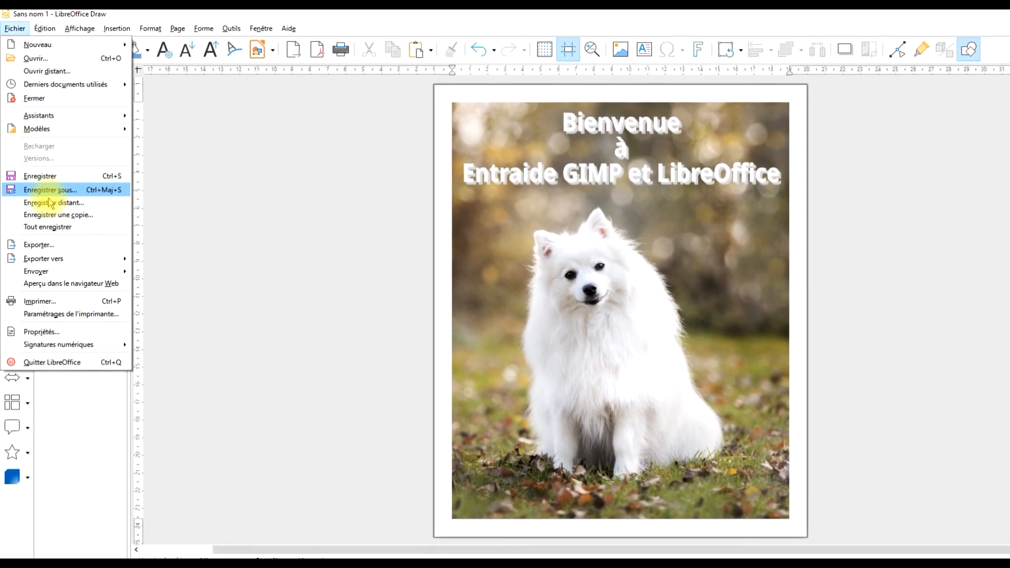
{"action": "left_click", "coordinate": [62, 231]}
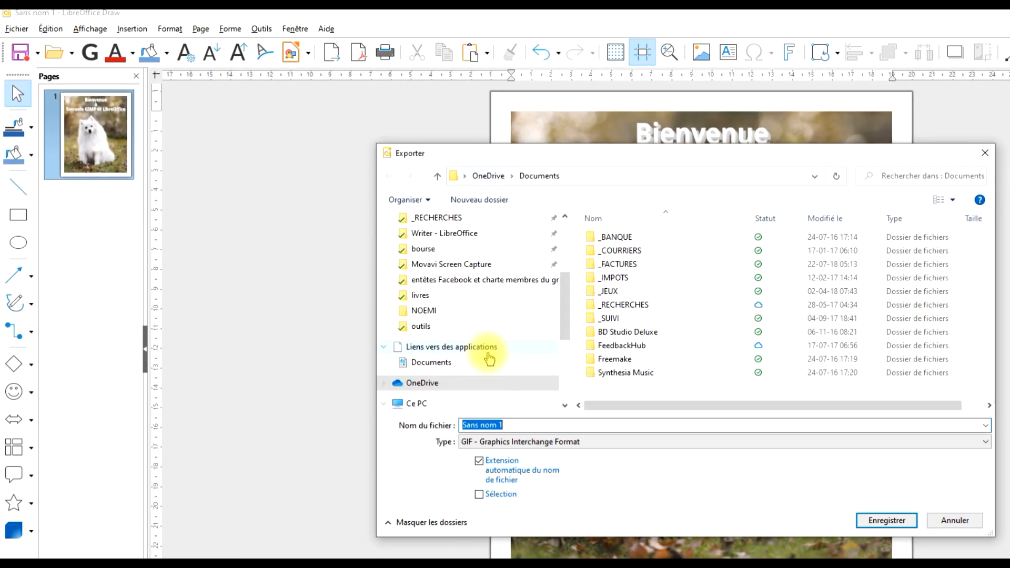
{"action": "scroll", "coordinate": [466, 344], "scroll_direction": "down", "scroll_amount": 1}
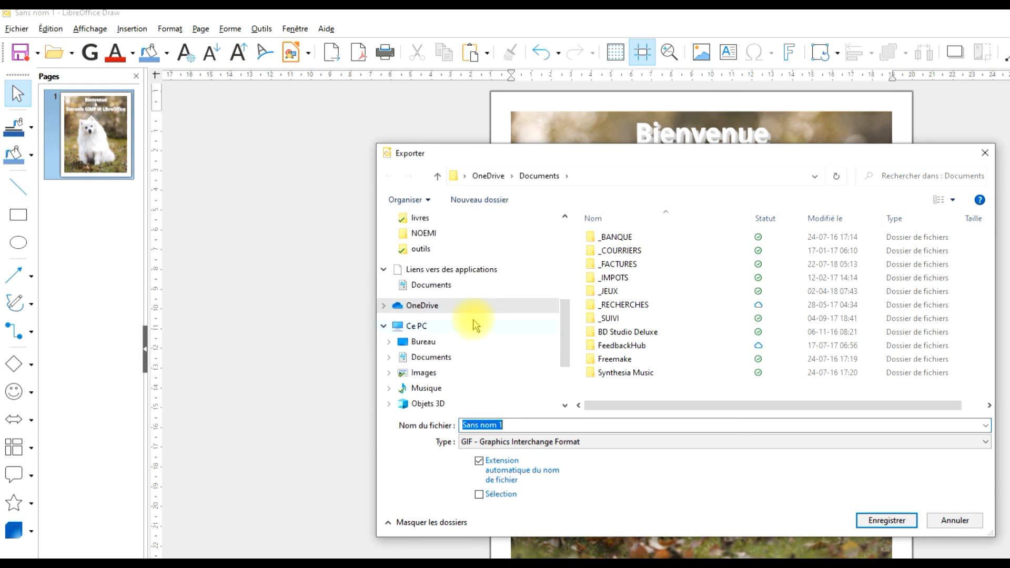
{"action": "scroll", "coordinate": [474, 320], "scroll_direction": "up", "scroll_amount": 3}
{"action": "left_click", "coordinate": [424, 332]}
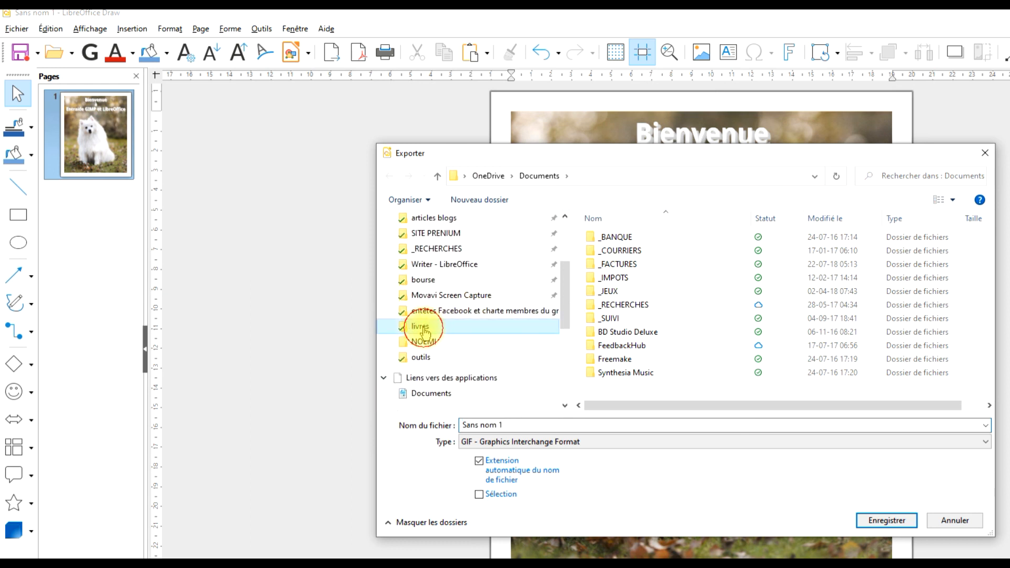
{"action": "left_click", "coordinate": [549, 425]}
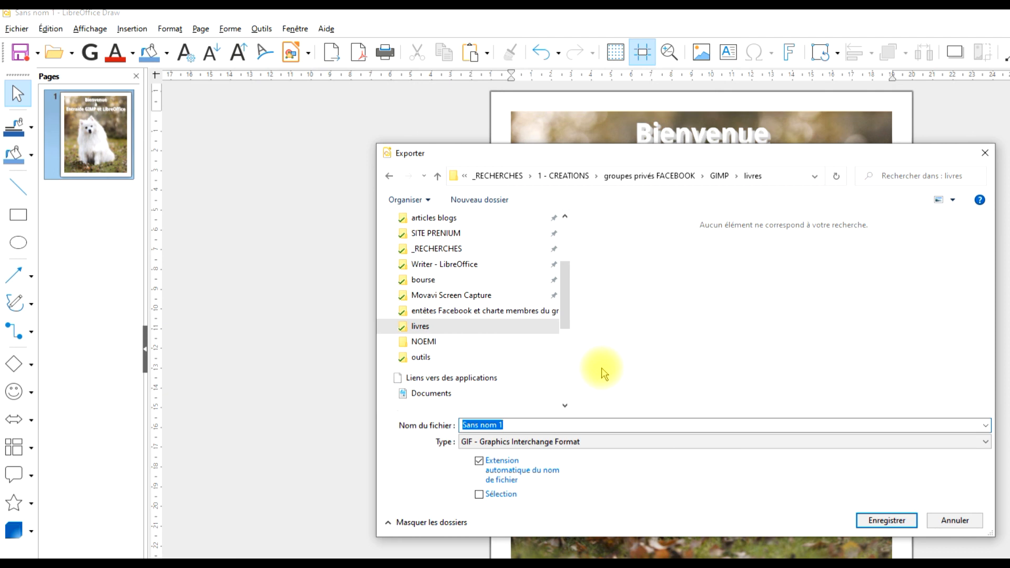
{"action": "type", "text": "bienvenue"}
Set the export type to JPEG and export the poster with the proposed JPG options
{"action": "left_click", "coordinate": [514, 441]}
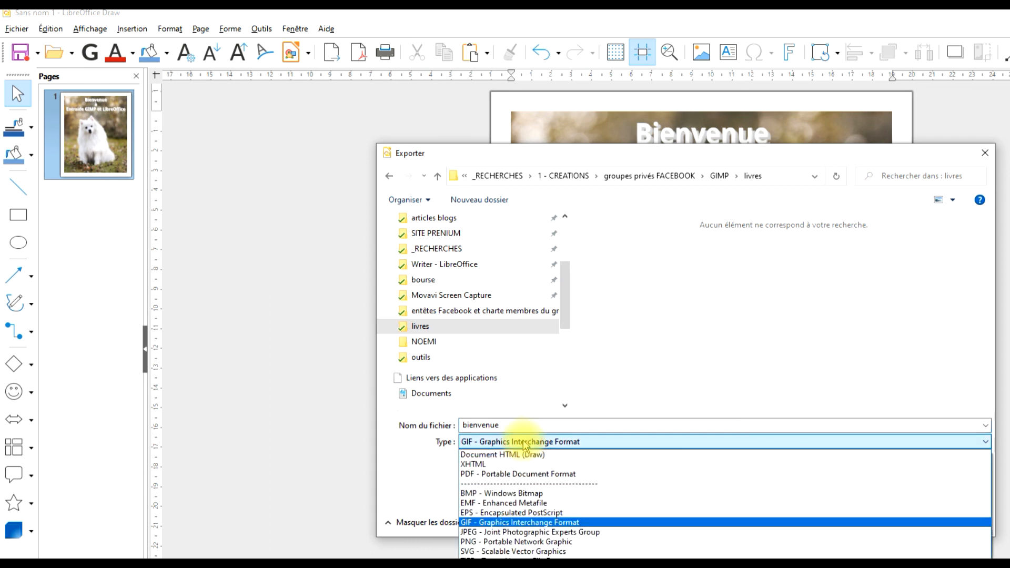
{"action": "left_click", "coordinate": [505, 532]}
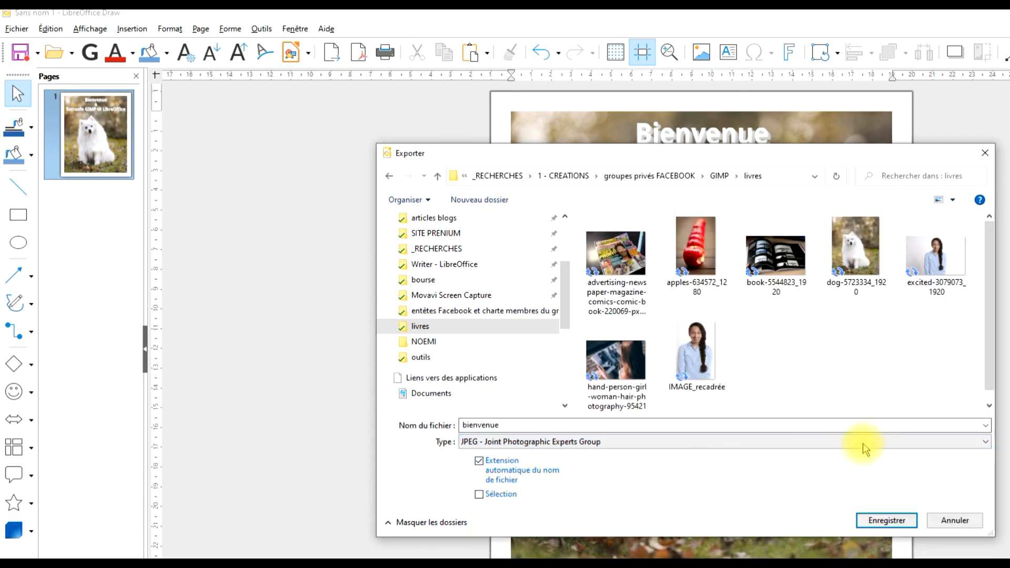
{"action": "left_click", "coordinate": [900, 524]}
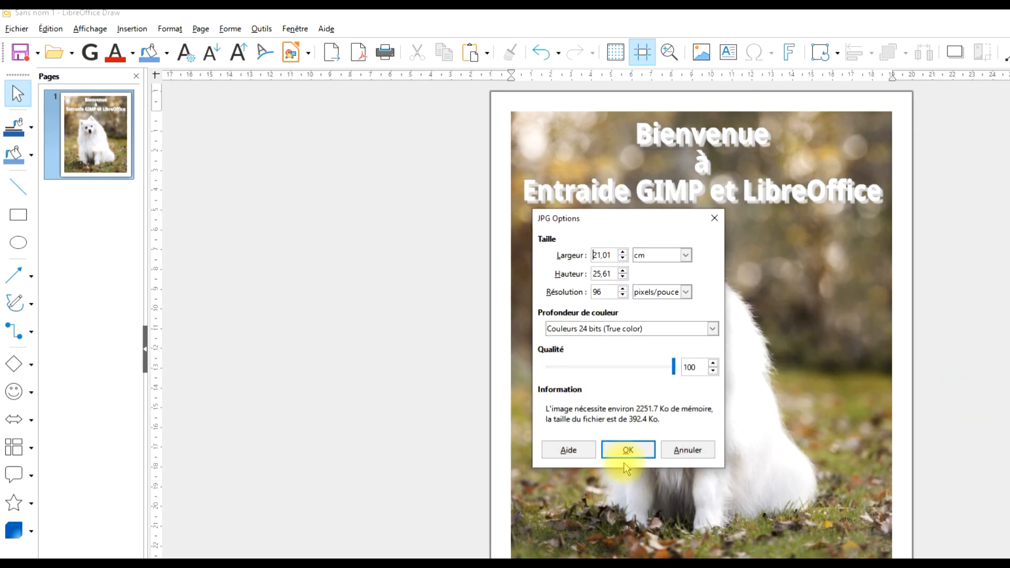
{"action": "left_click", "coordinate": [629, 450]}
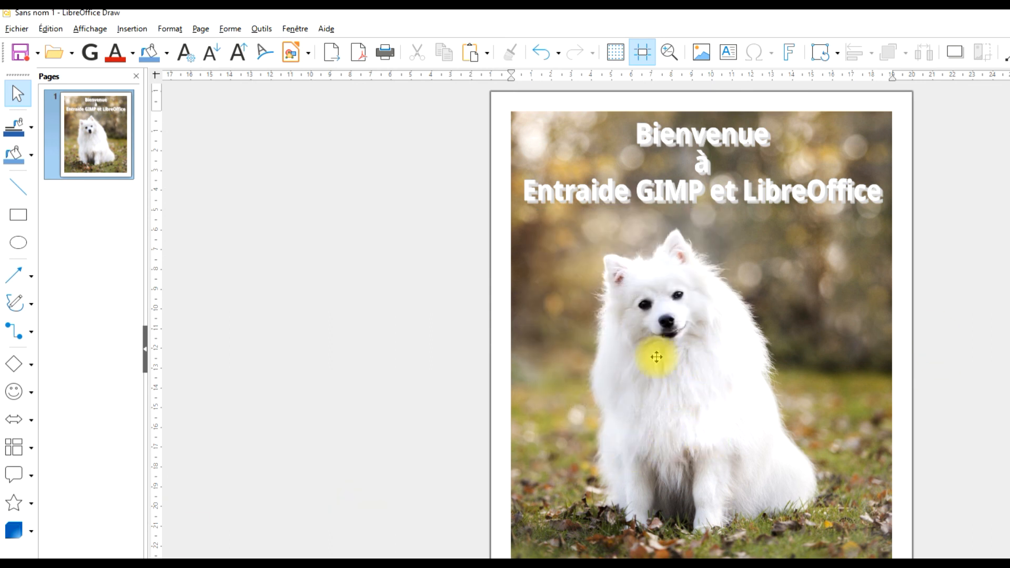
Switch to File Explorer and select the exported bienvenue image in the livres folder
{"action": "key", "text": "alt+Tab"}
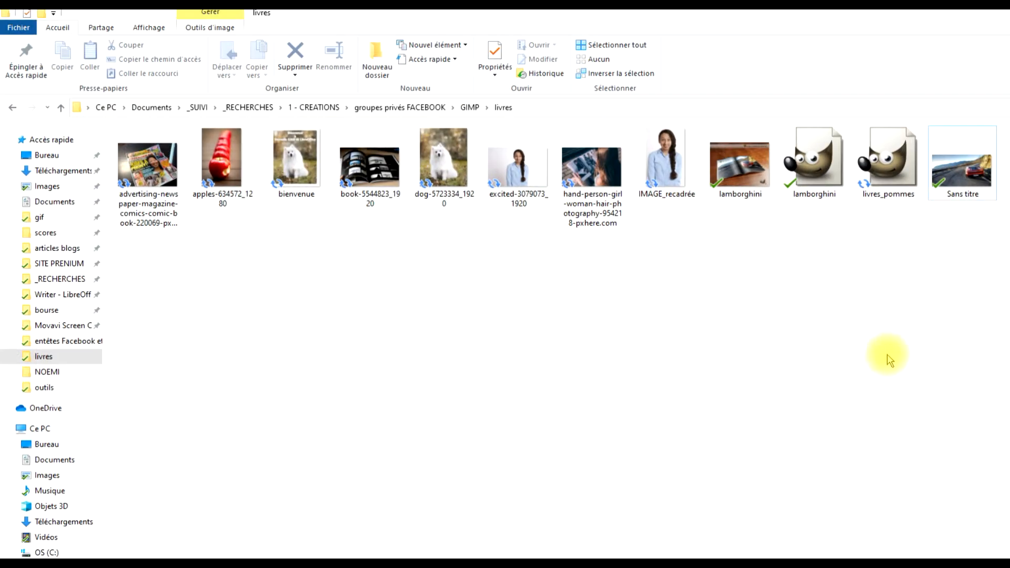
{"action": "left_click", "coordinate": [297, 154]}
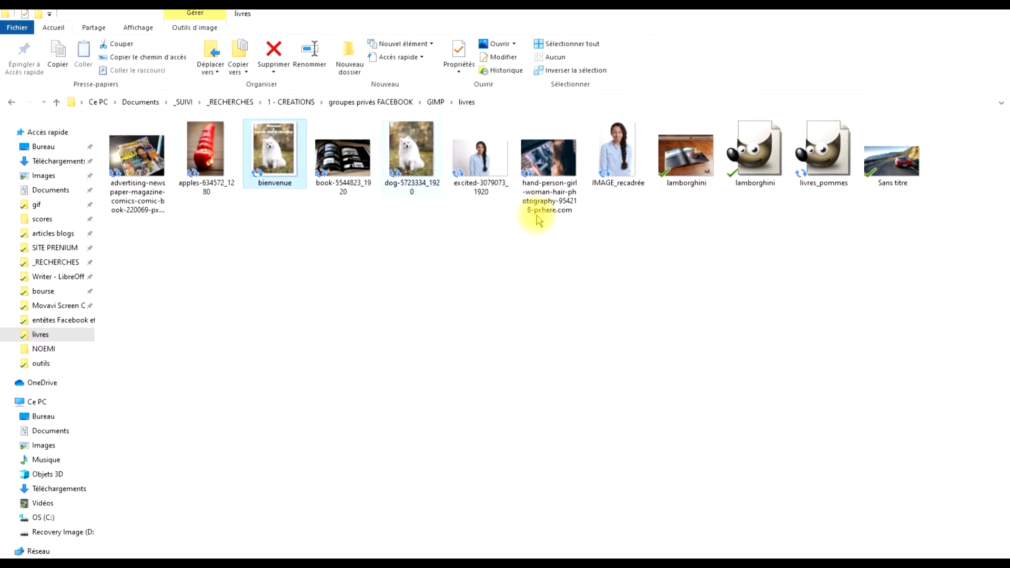